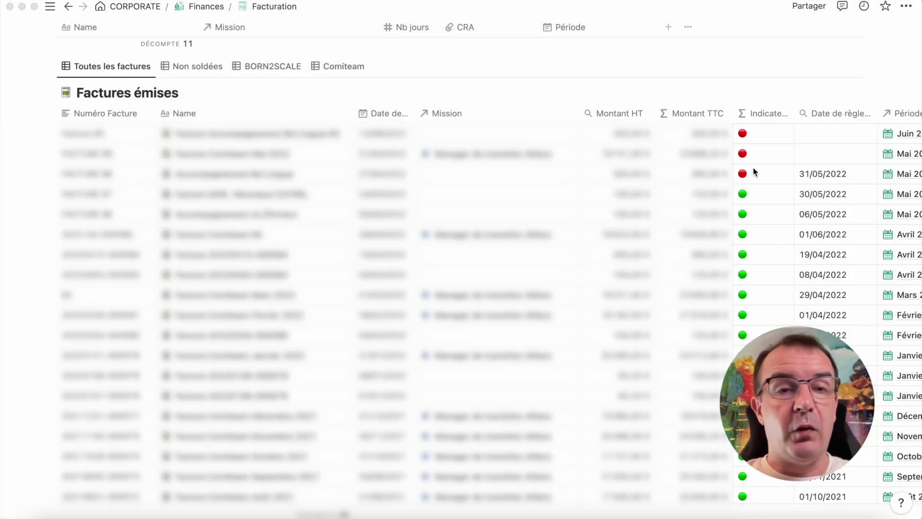
# Scroll the Factures émises table sideways and show the templates for new invoice entries.
pyautogui.hscroll(10, 753, 168)
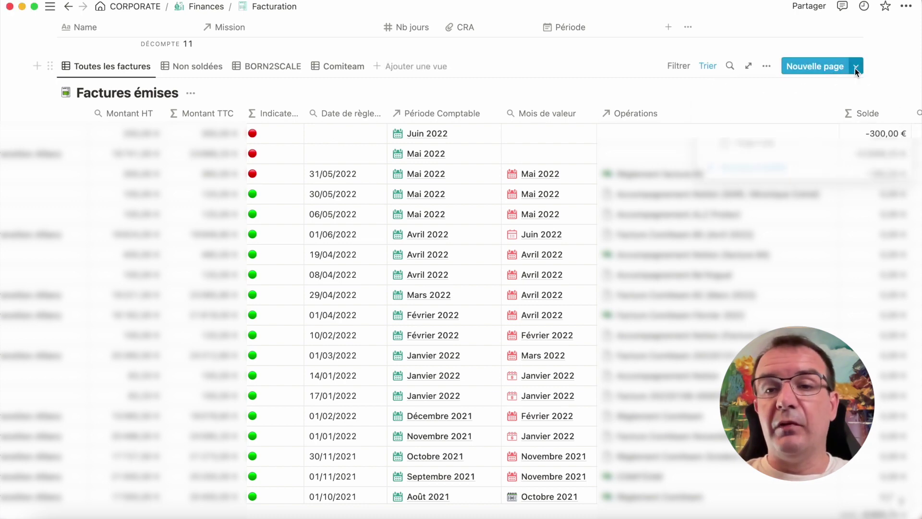
pyautogui.click(855, 67)
# Create an invoice from the Facture Notion template, open it full-page and review it.
pyautogui.click(764, 127)
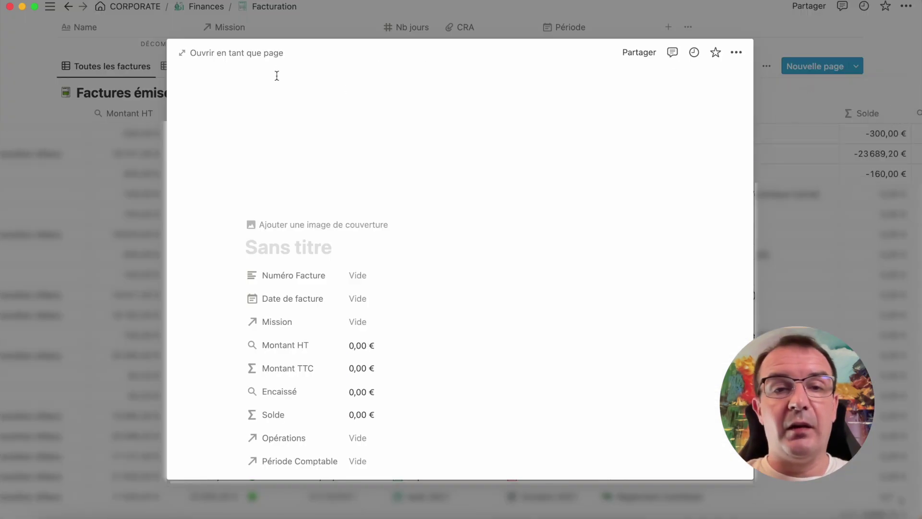
pyautogui.click(267, 54)
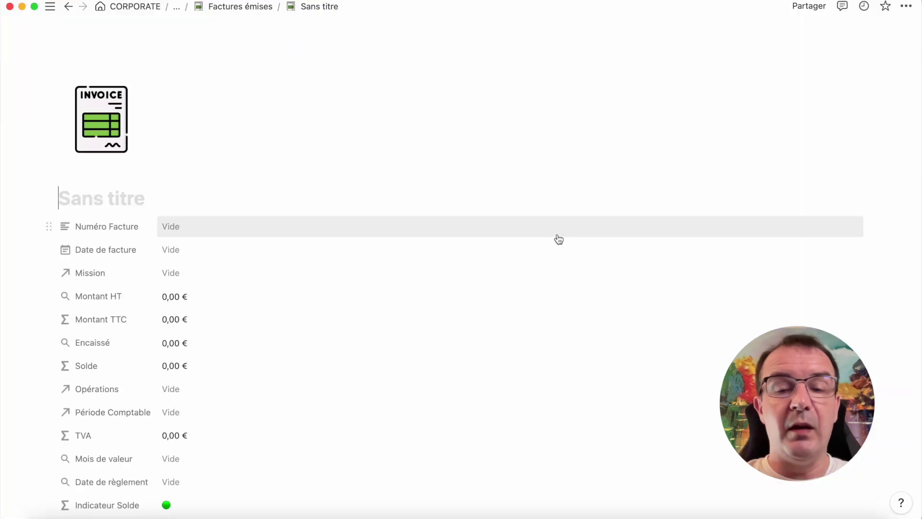
pyautogui.scroll(-6, 594, 284)
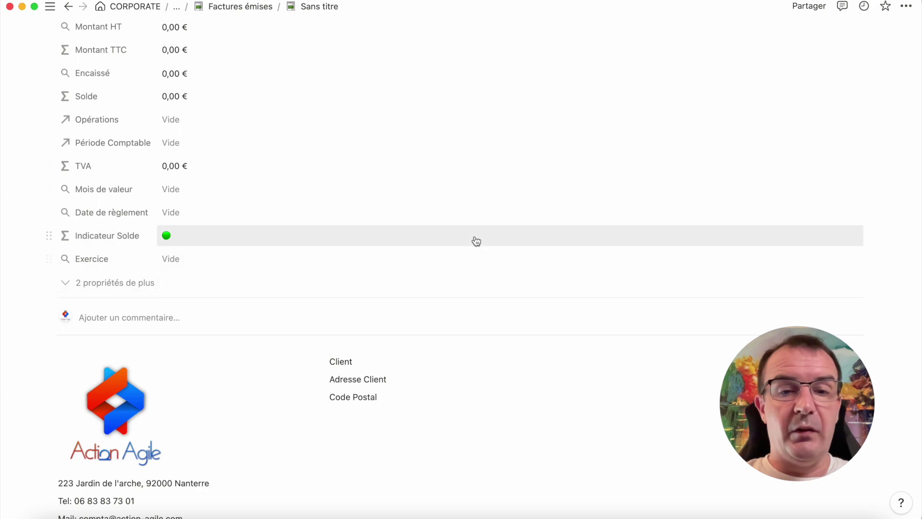
pyautogui.scroll(-4, 475, 237)
pyautogui.scroll(-3, 474, 237)
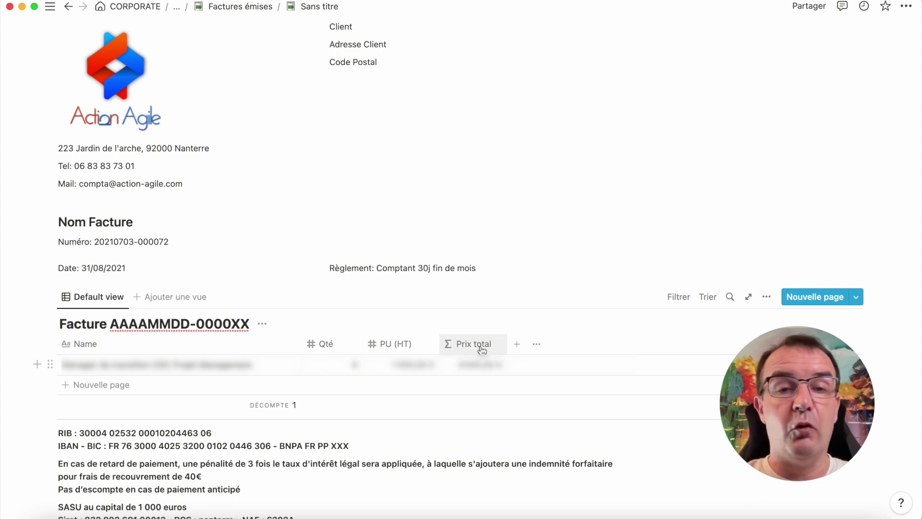
pyautogui.scroll(-3, 474, 347)
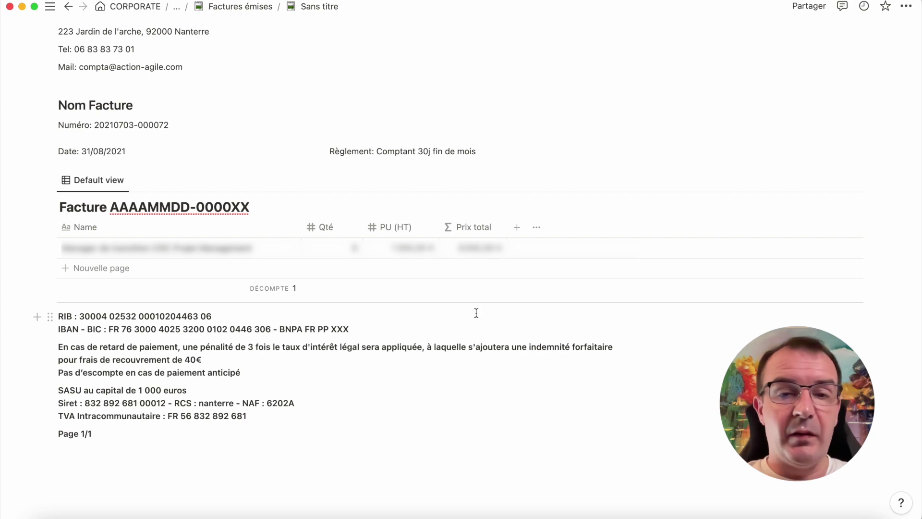
pyautogui.scroll(8, 473, 300)
pyautogui.scroll(-2, 464, 354)
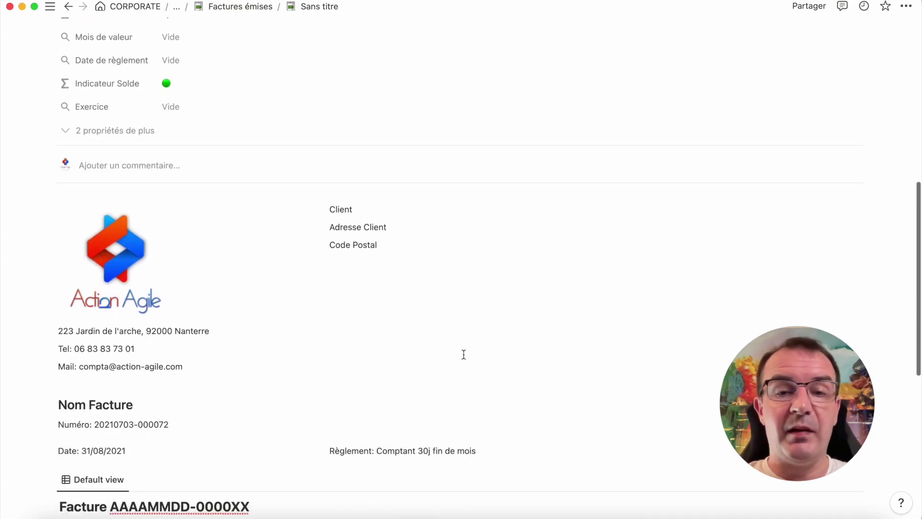
pyautogui.scroll(-2, 463, 354)
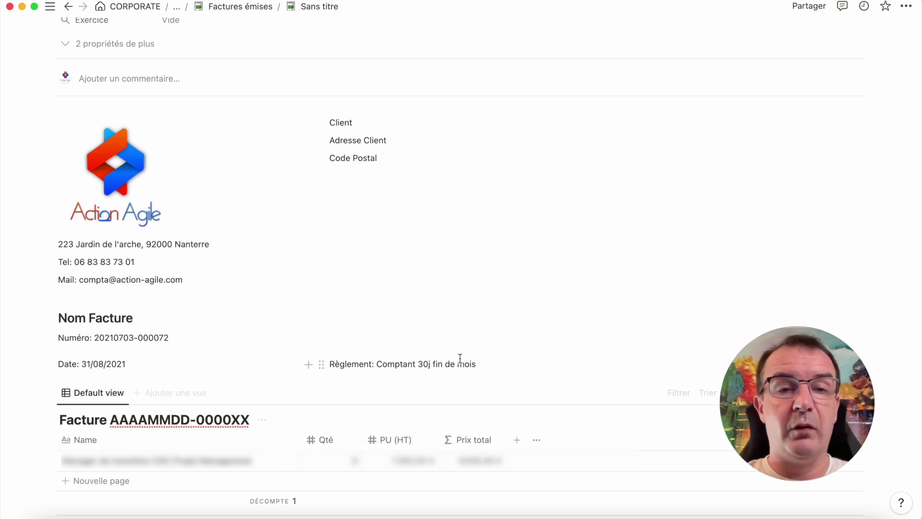
pyautogui.scroll(10, 439, 305)
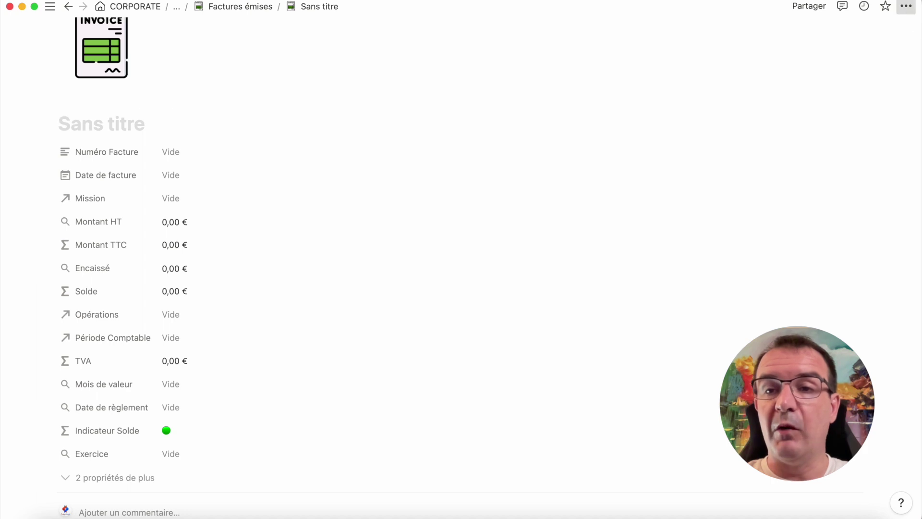
# Export the invoice page as a PDF at scale 100.
pyautogui.click(906, 6)
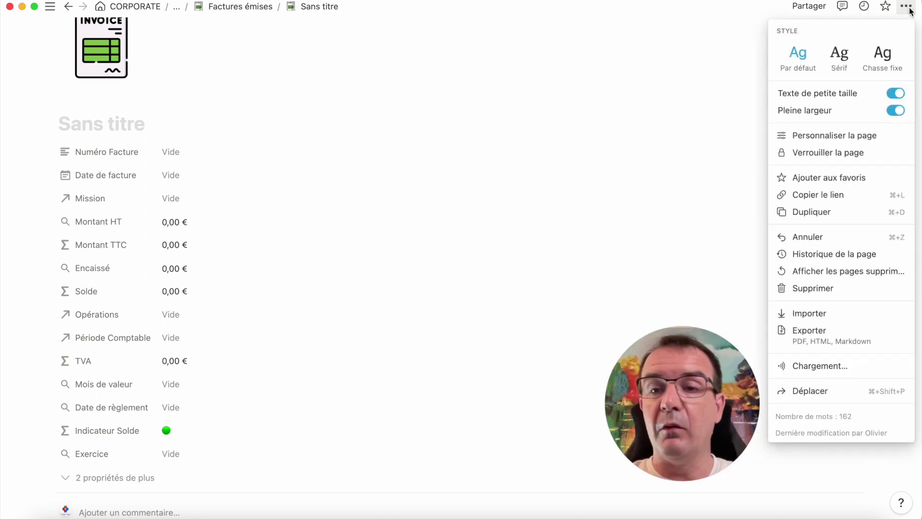
pyautogui.click(822, 338)
pyautogui.doubleClick(530, 255)
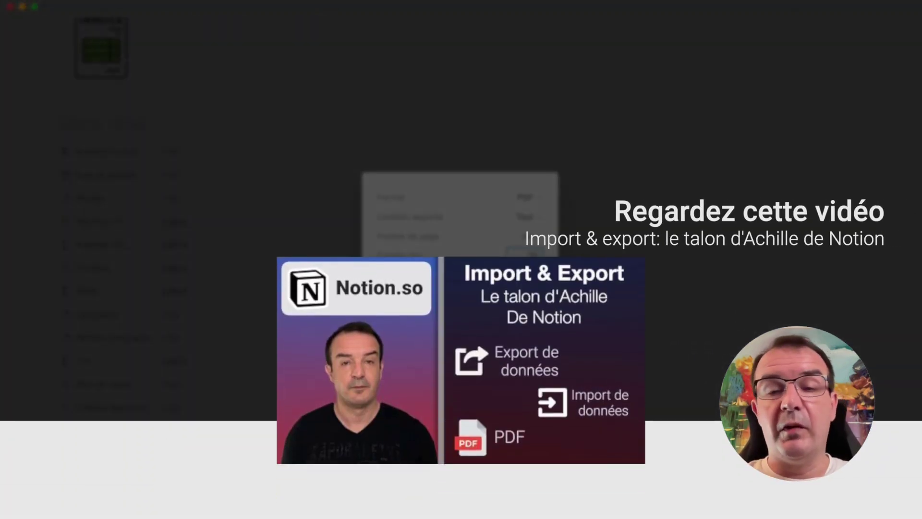
pyautogui.press('Return')
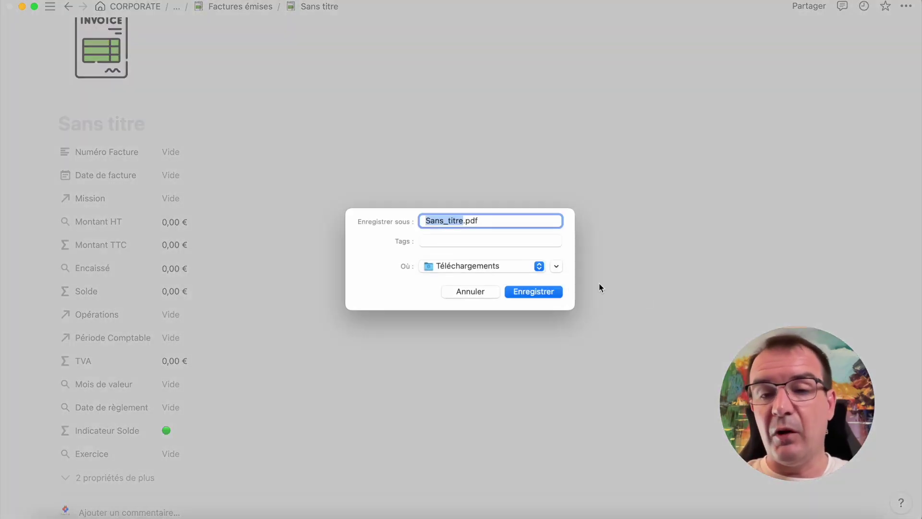
# Save the export as FACTURE TEST.pdf and open it from Downloads.
pyautogui.write('FACTURE TE')
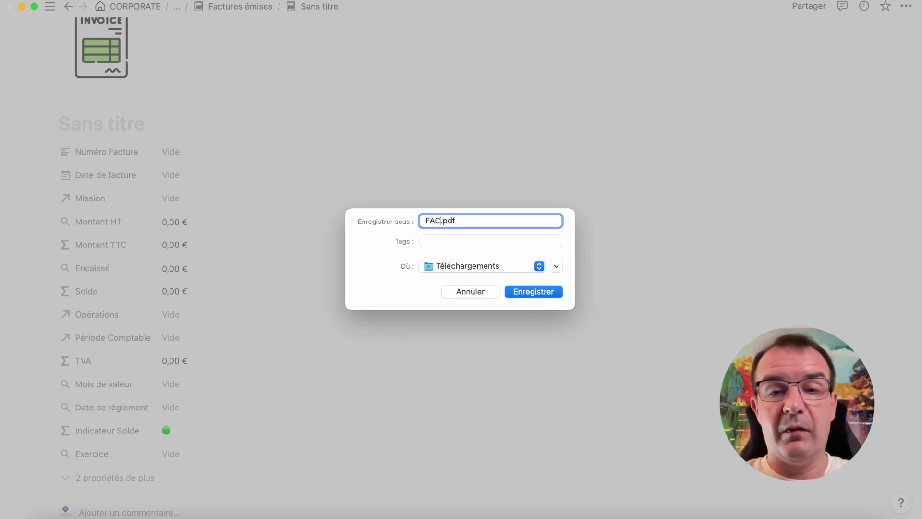
pyautogui.write('ST')
pyautogui.press('Return')
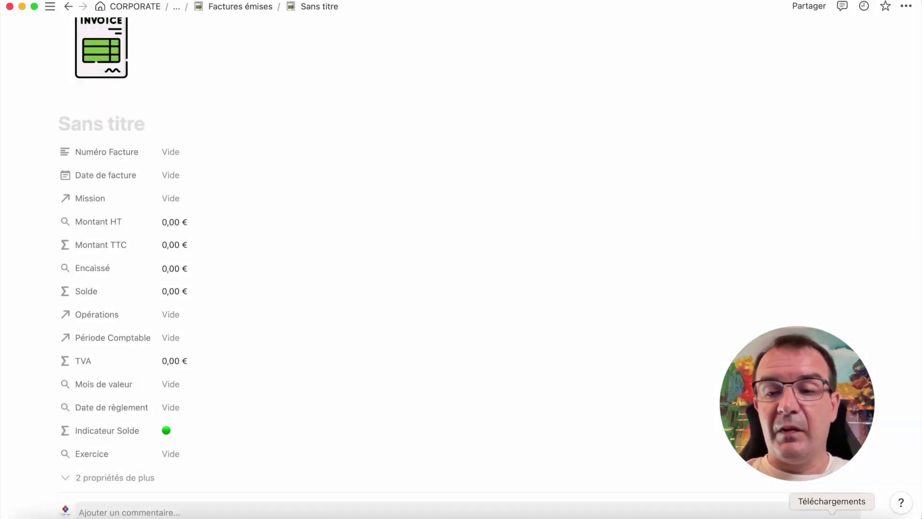
pyautogui.click(835, 498)
pyautogui.click(837, 495)
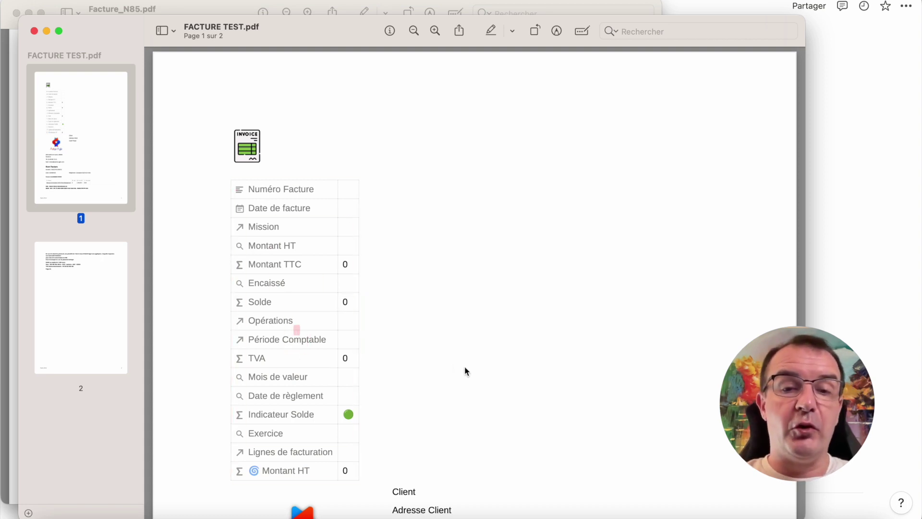
# Scroll through FACTURE TEST.pdf in Preview, then close the document.
pyautogui.scroll(-2, 449, 363)
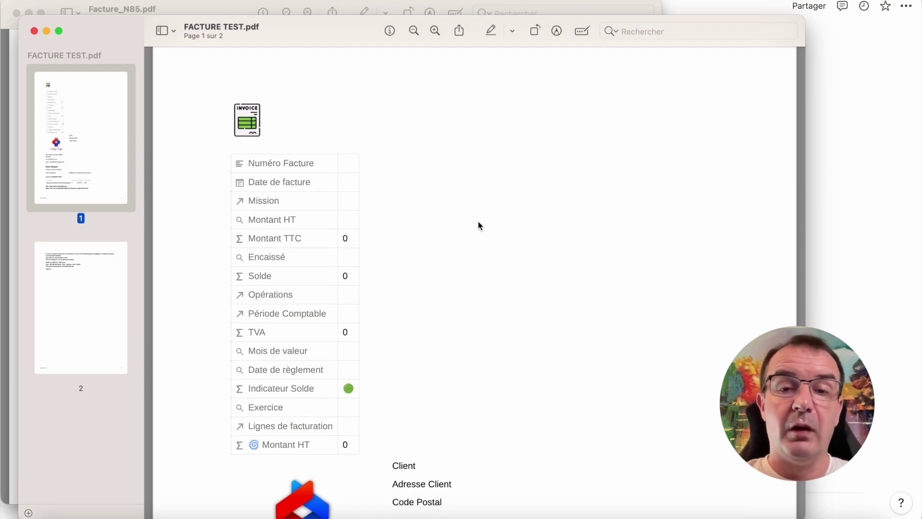
pyautogui.scroll(-12, 478, 225)
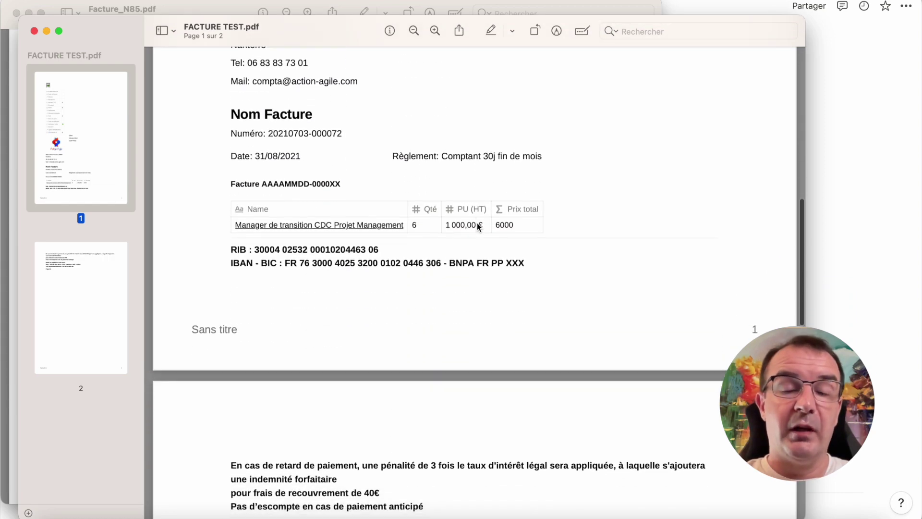
pyautogui.scroll(13, 478, 226)
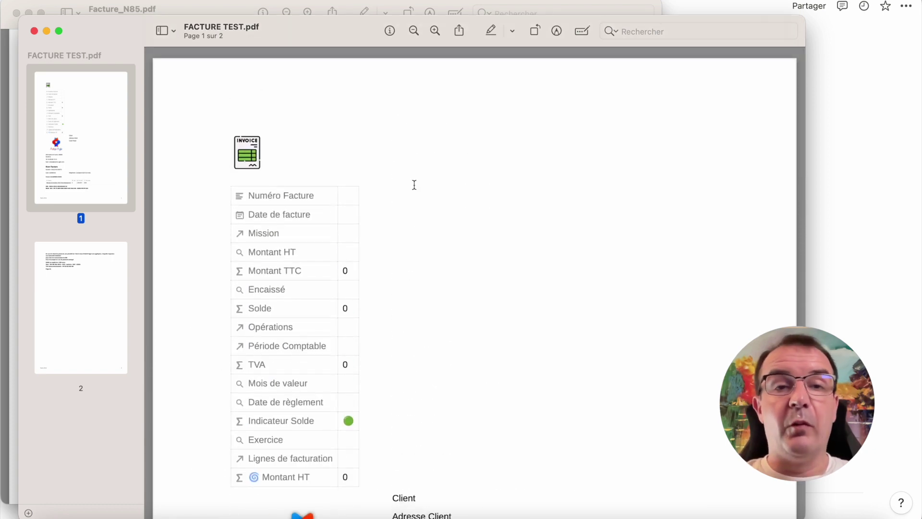
pyautogui.click(35, 31)
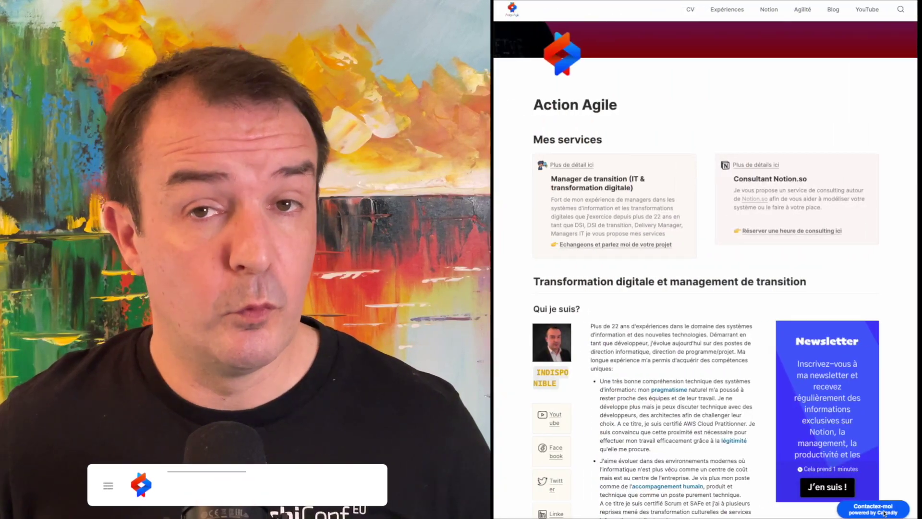
# Book an Expertise Notion (1h) session on 18 March at 09:00 via Contactez-moi.
pyautogui.click(884, 512)
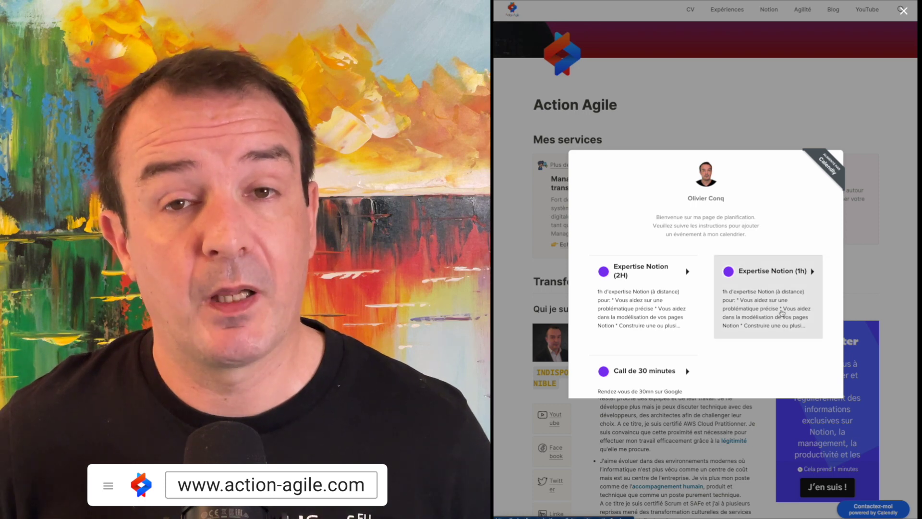
pyautogui.click(781, 313)
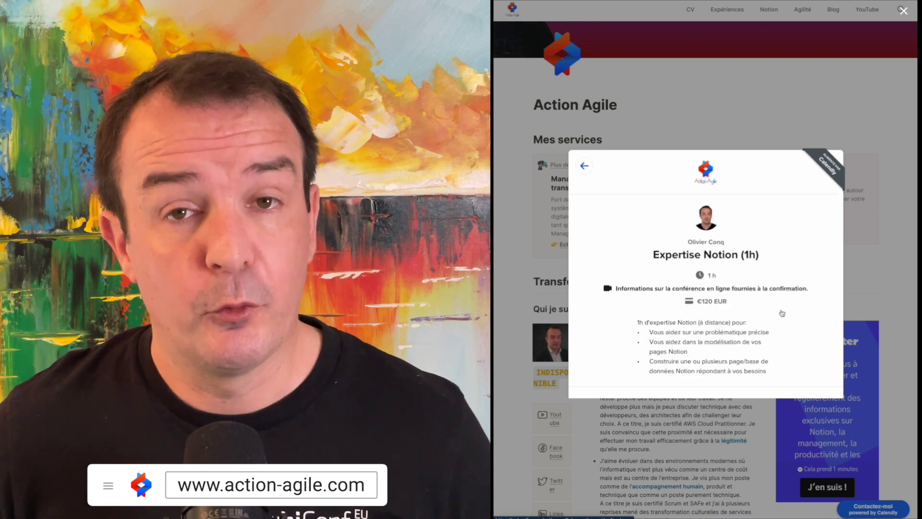
pyautogui.scroll(-5, 782, 313)
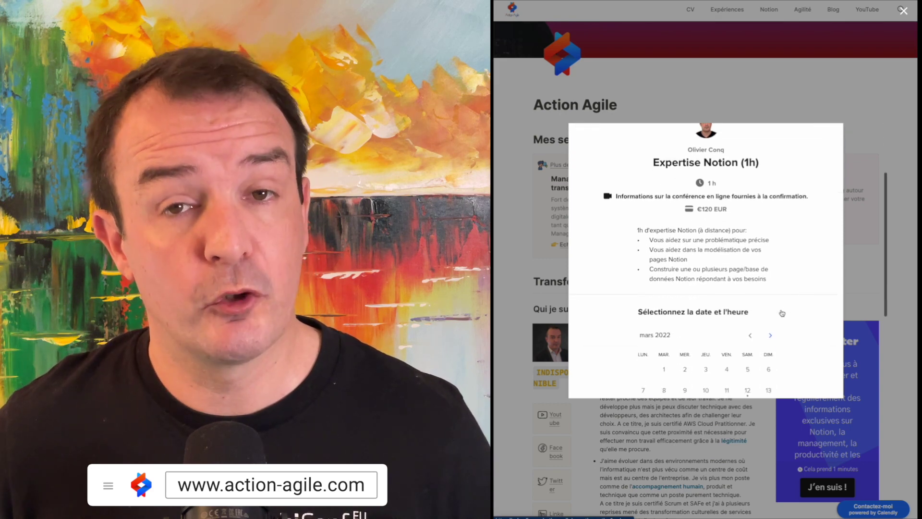
pyautogui.scroll(-1, 782, 314)
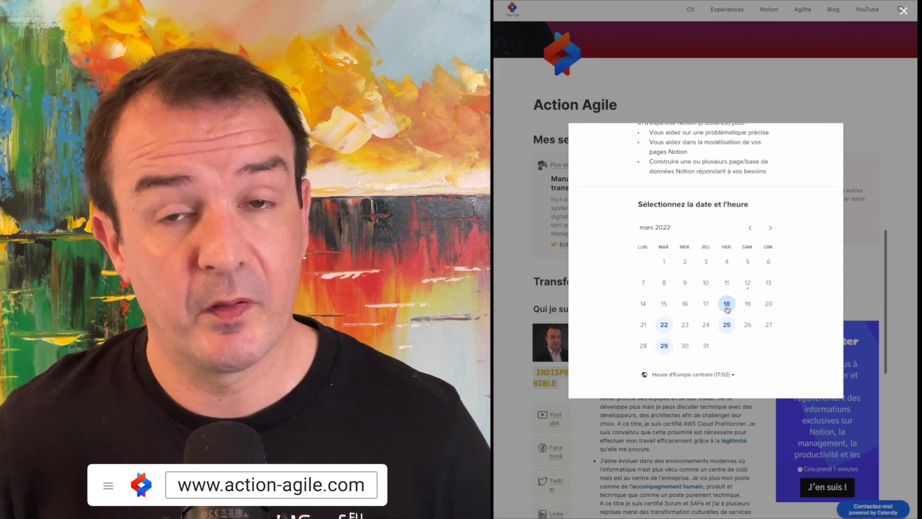
pyautogui.scroll(5, 728, 309)
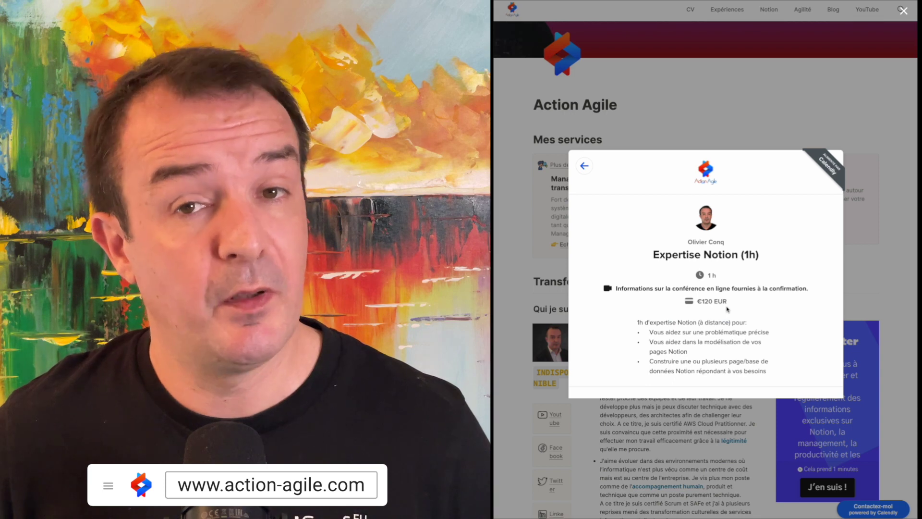
pyautogui.scroll(-5, 761, 321)
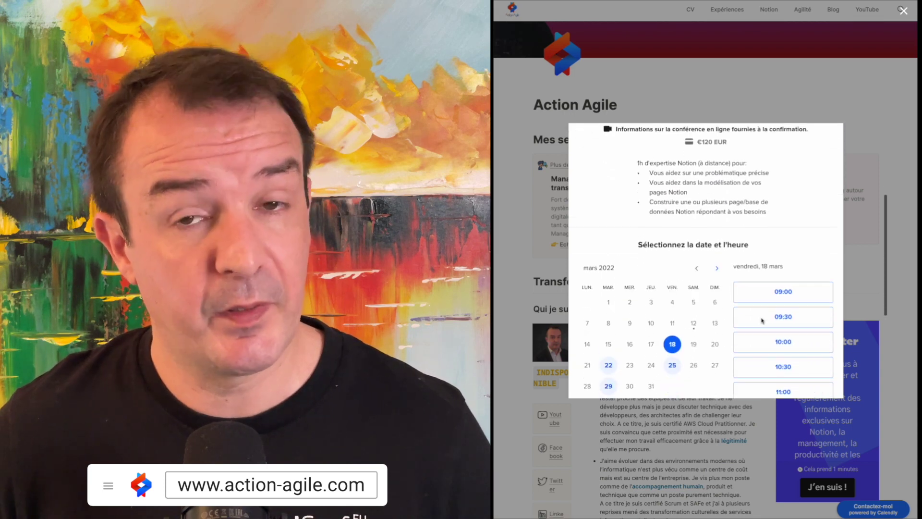
pyautogui.click(774, 281)
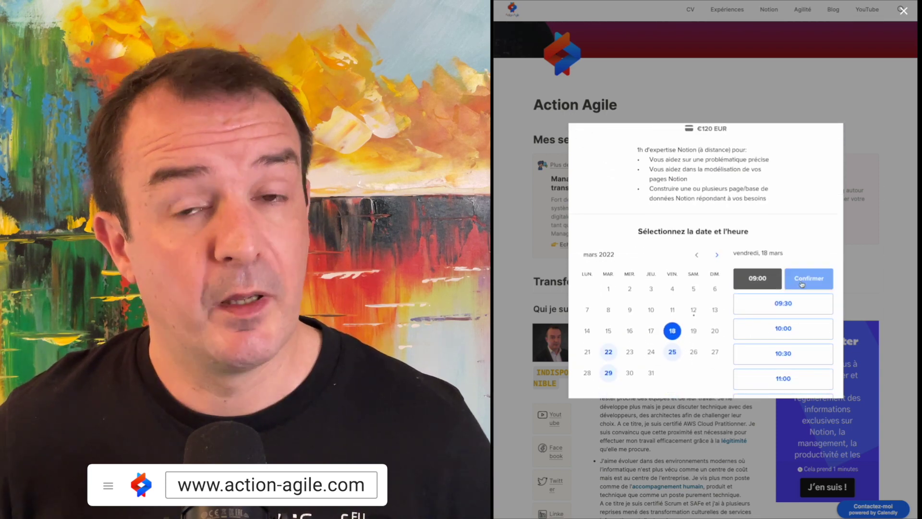
pyautogui.click(801, 281)
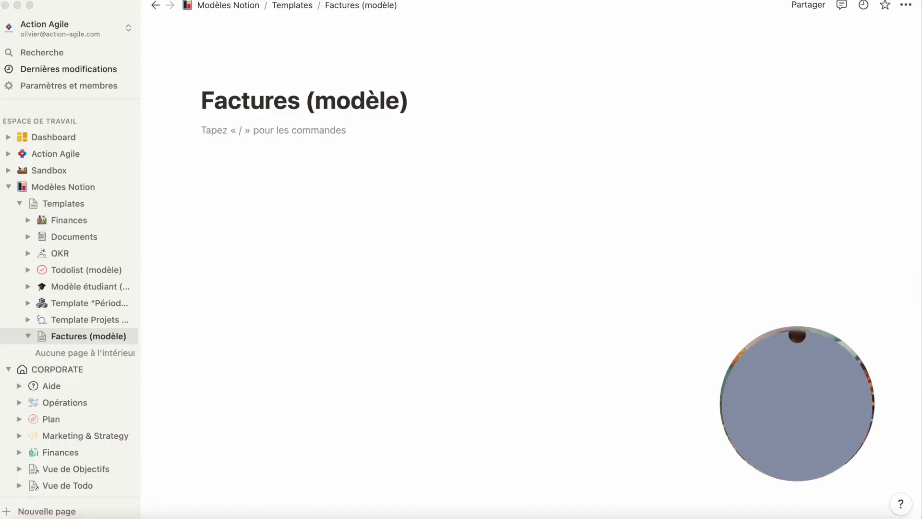
# Add a sub-page inside Factures (modèle) titled 'Facture N°85'.
pyautogui.click(363, 118)
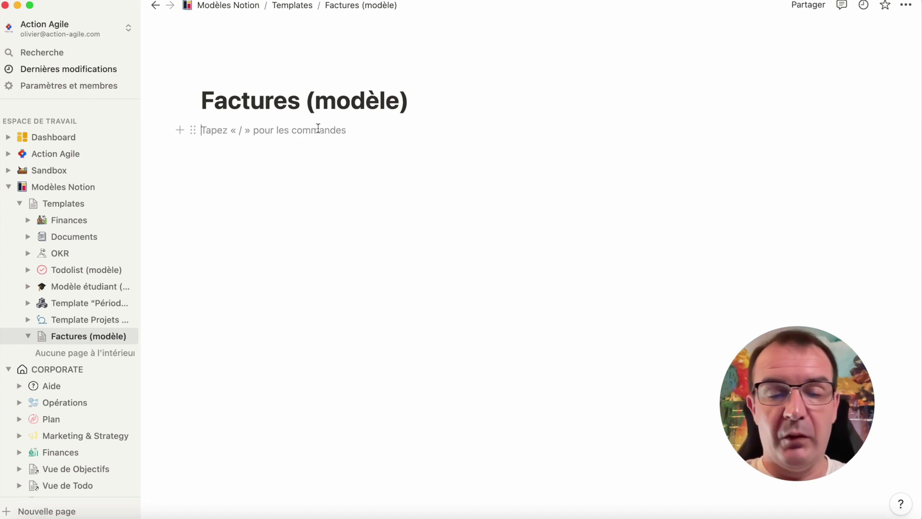
pyautogui.write('/Page')
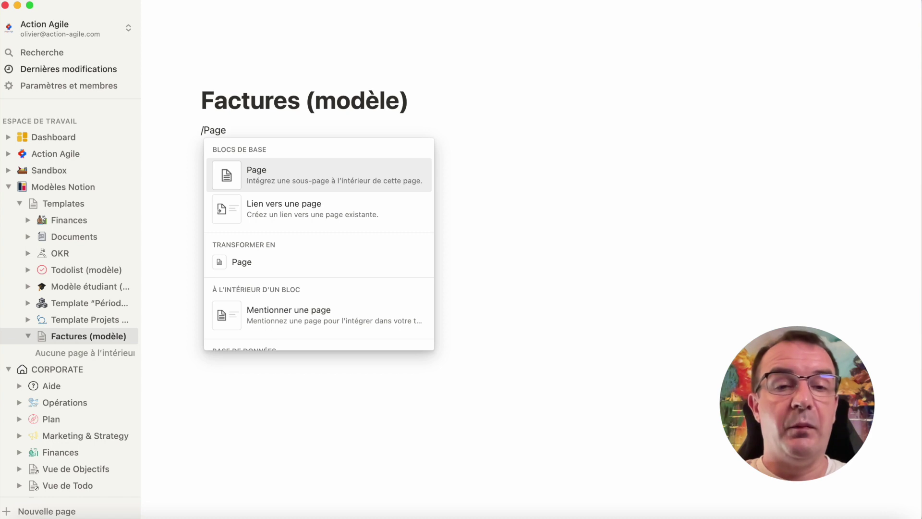
pyautogui.press('Return')
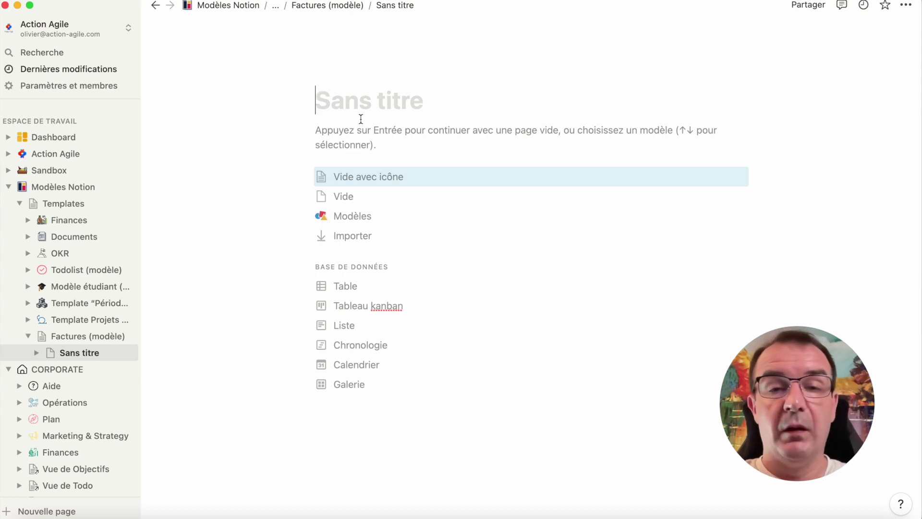
pyautogui.write('Facture N')
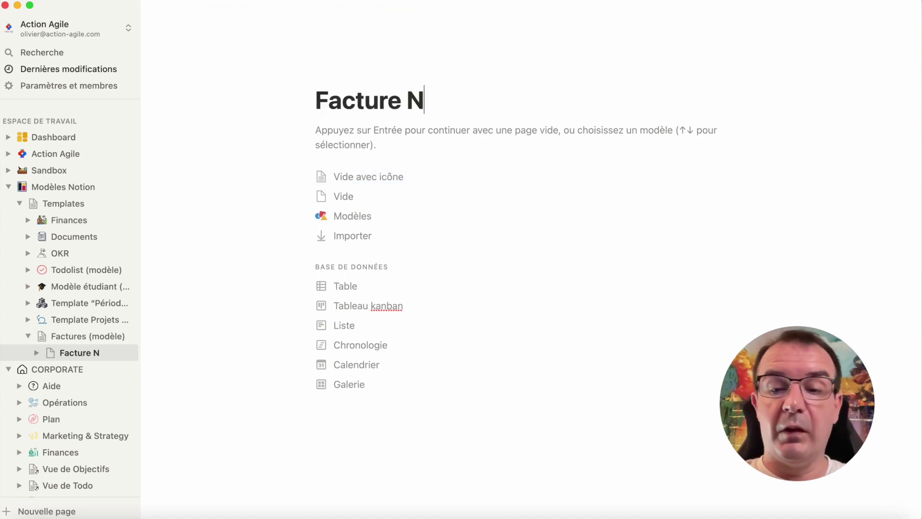
pyautogui.write('°')
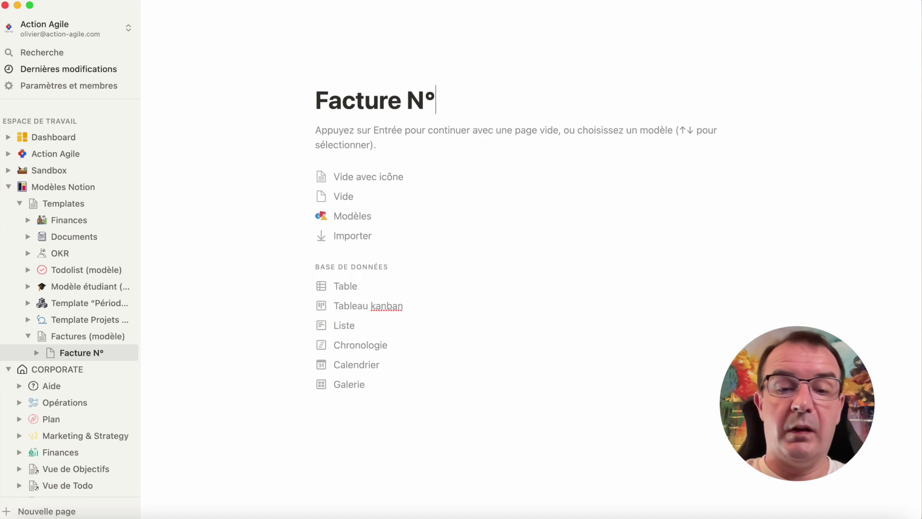
pyautogui.write('85')
# Insert an empty image block into the page body with /image.
pyautogui.click(388, 136)
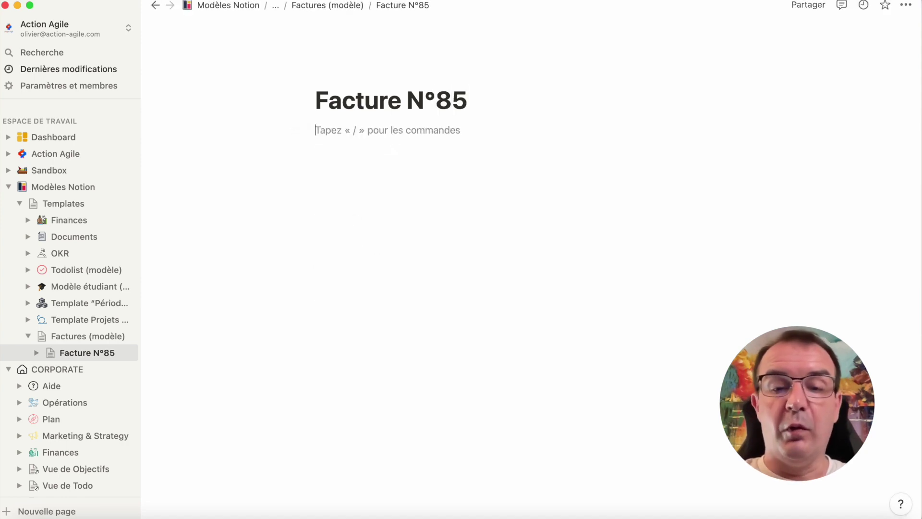
pyautogui.write('/image')
pyautogui.press('Return')
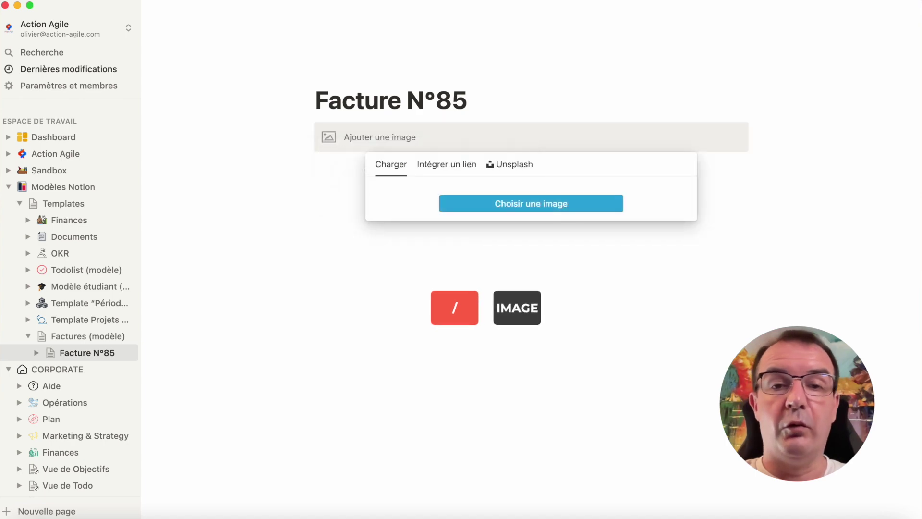
# Upload Logo Action Agile 280x280.png, then type the client's address starting with 'Client N°1' below it.
pyautogui.click(536, 207)
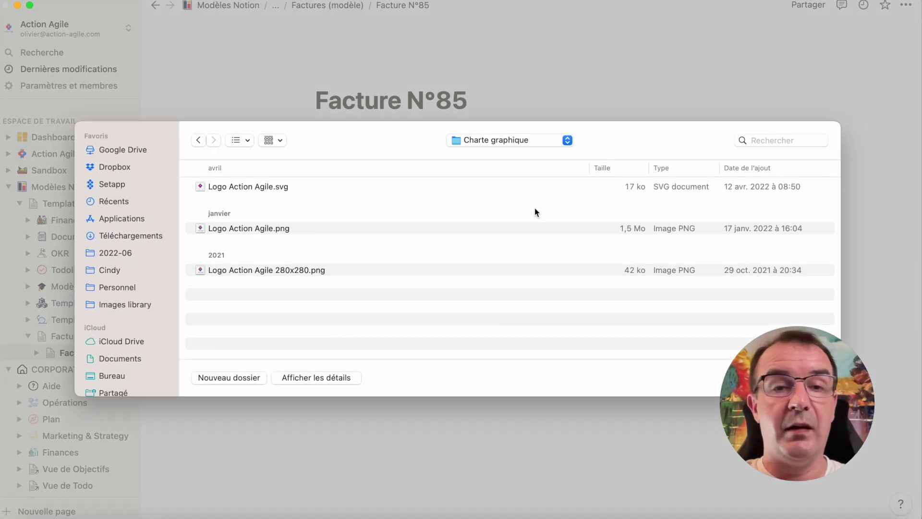
pyautogui.click(311, 270)
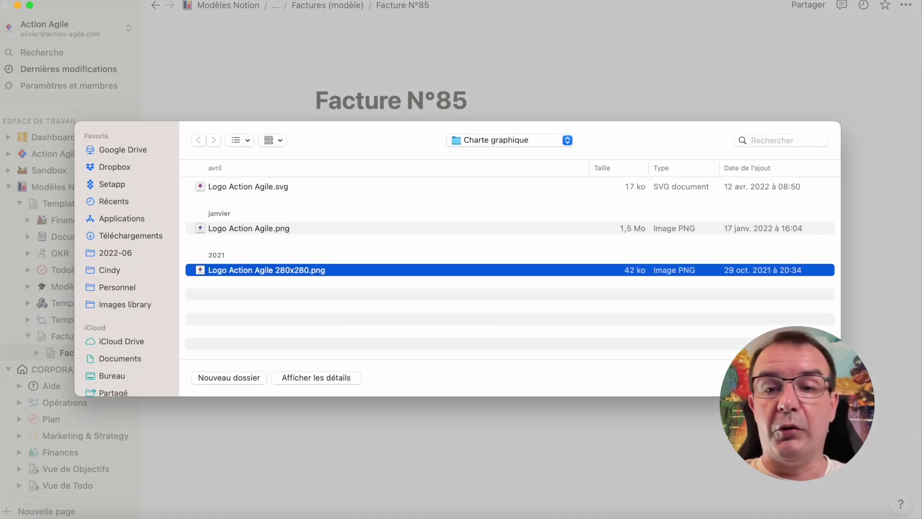
pyautogui.click(809, 378)
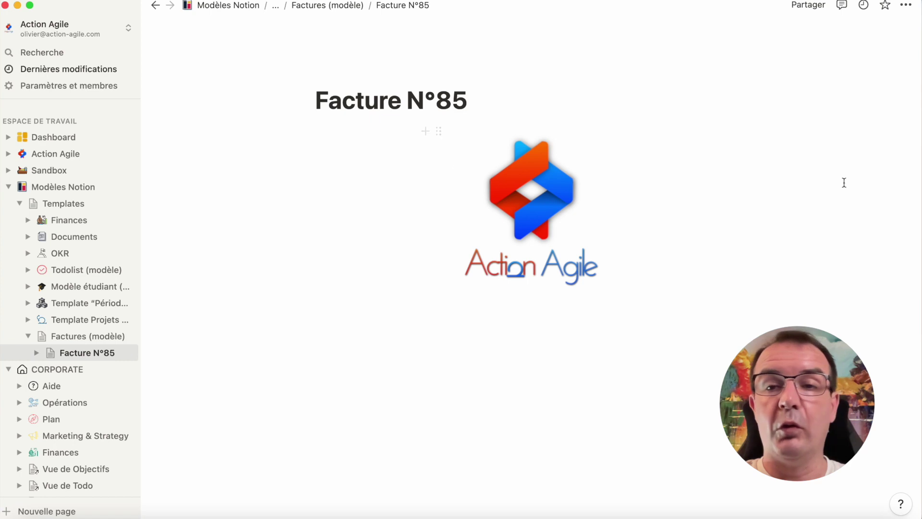
pyautogui.click(685, 217)
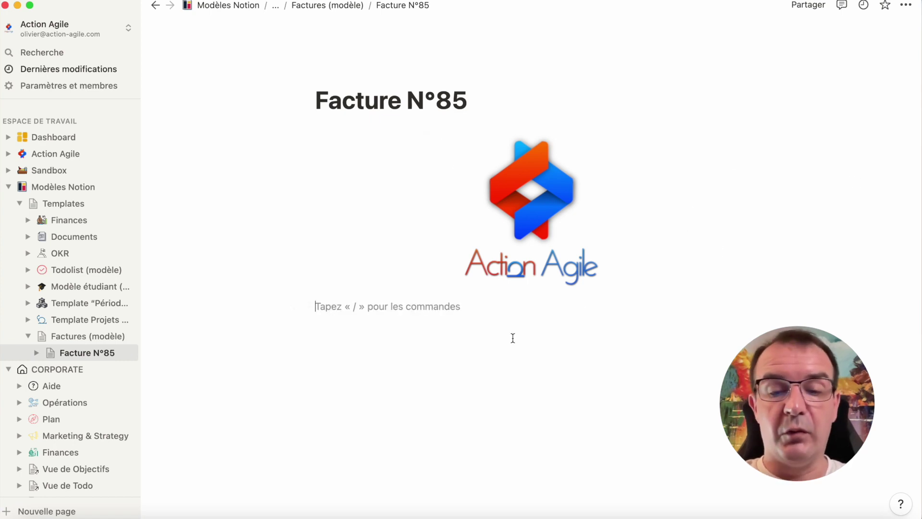
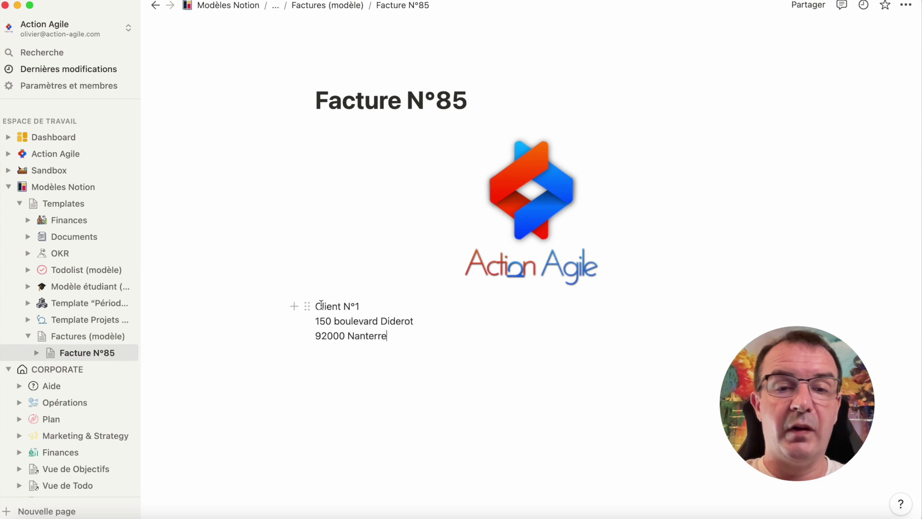
# Insert a filler line 'fffff' after Client N°1 in the client address block.
pyautogui.click(307, 306)
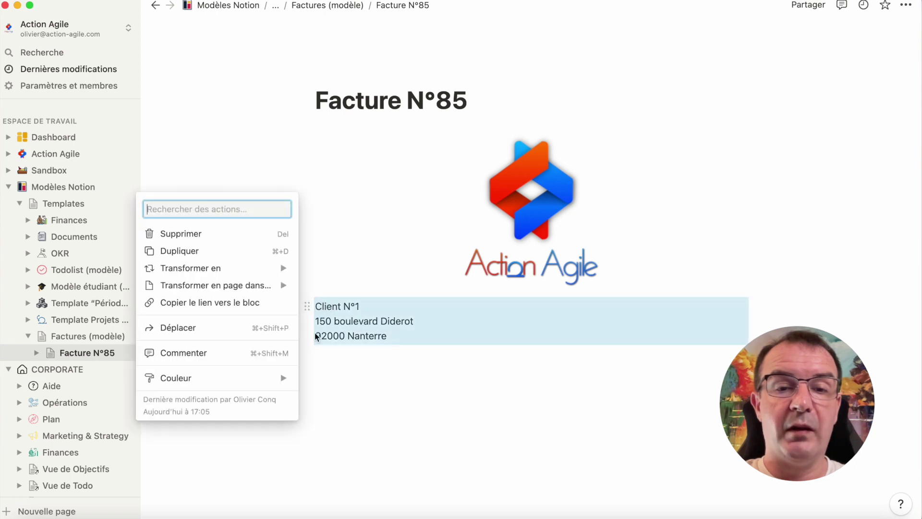
pyautogui.click(367, 314)
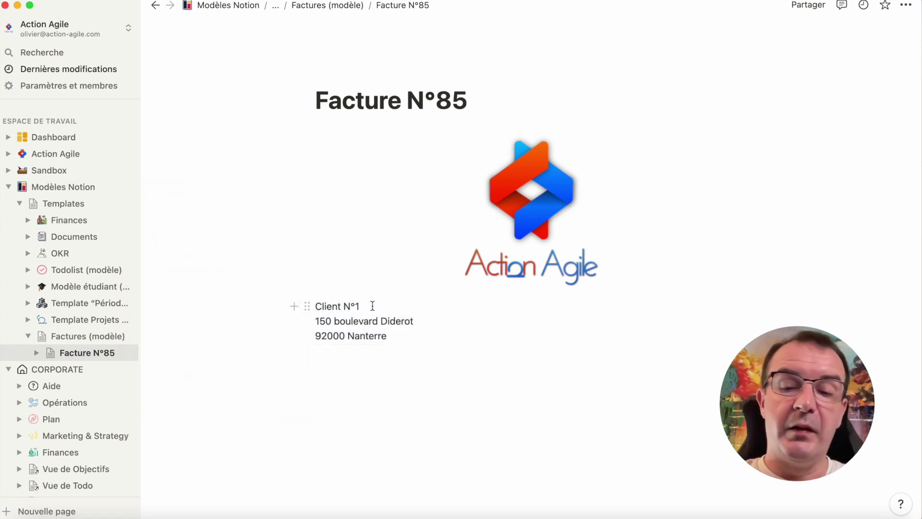
pyautogui.press('Return')
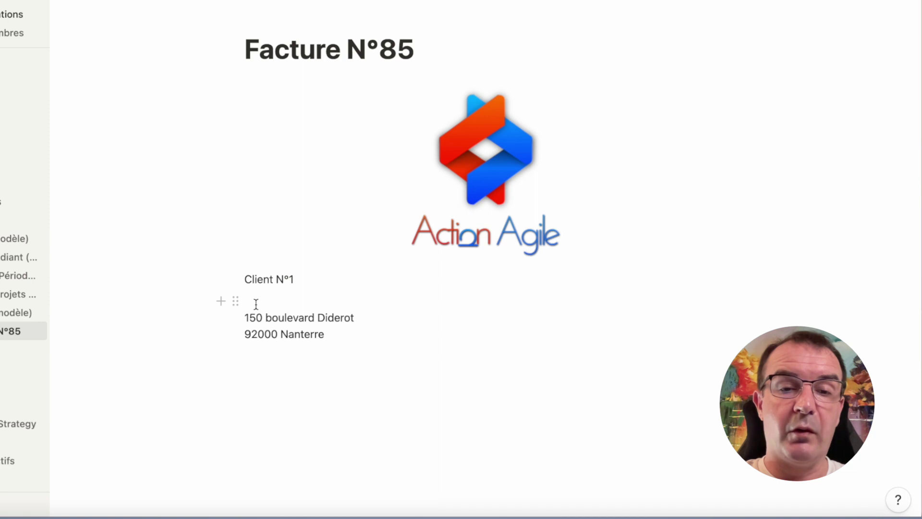
pyautogui.press('BackSpace')
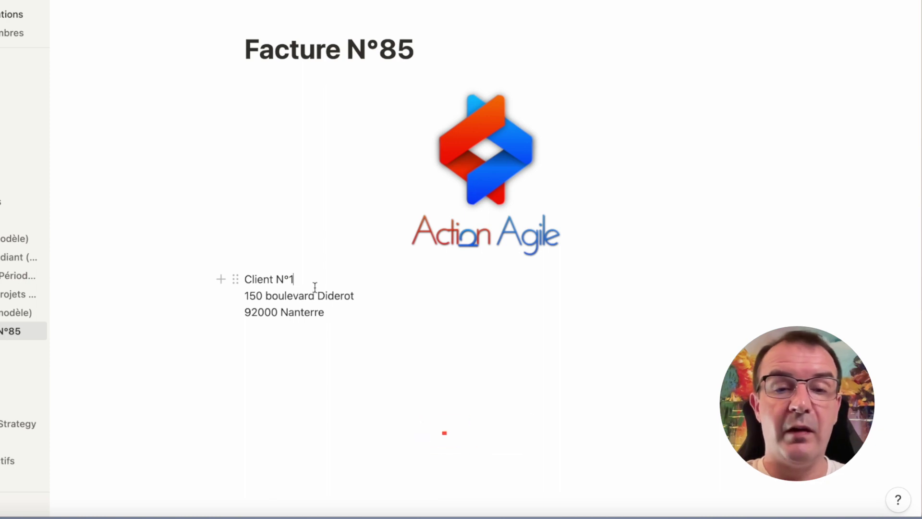
pyautogui.hotkey('shift', 'Return')
pyautogui.write('fffff')
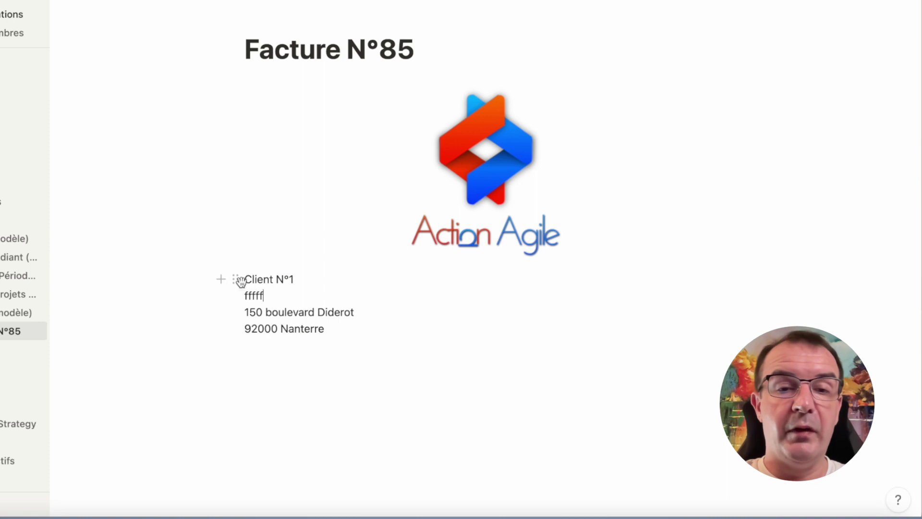
pyautogui.click(236, 278)
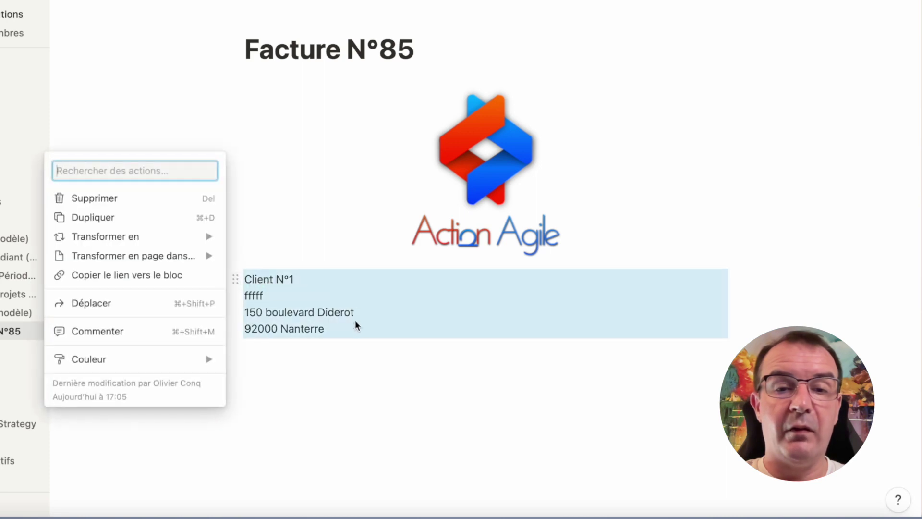
pyautogui.press('Escape')
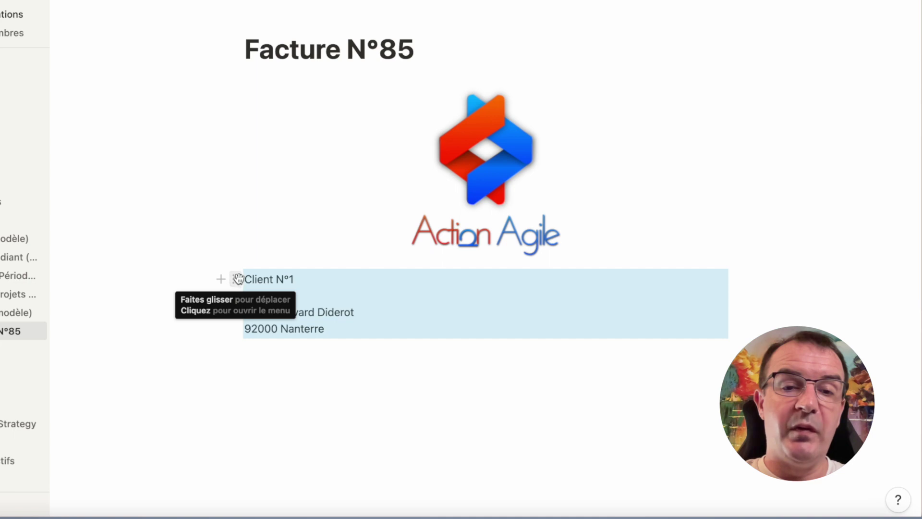
# Place the client address in a column right of the logo and shrink the logo.
pyautogui.moveTo(235, 279); pyautogui.dragTo(662, 189)
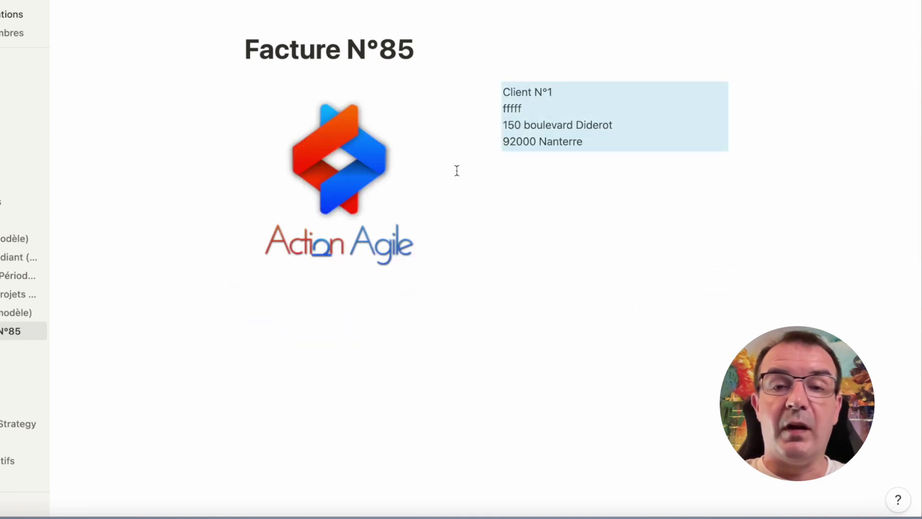
pyautogui.moveTo(430, 181); pyautogui.dragTo(329, 166)
pyautogui.click(546, 169)
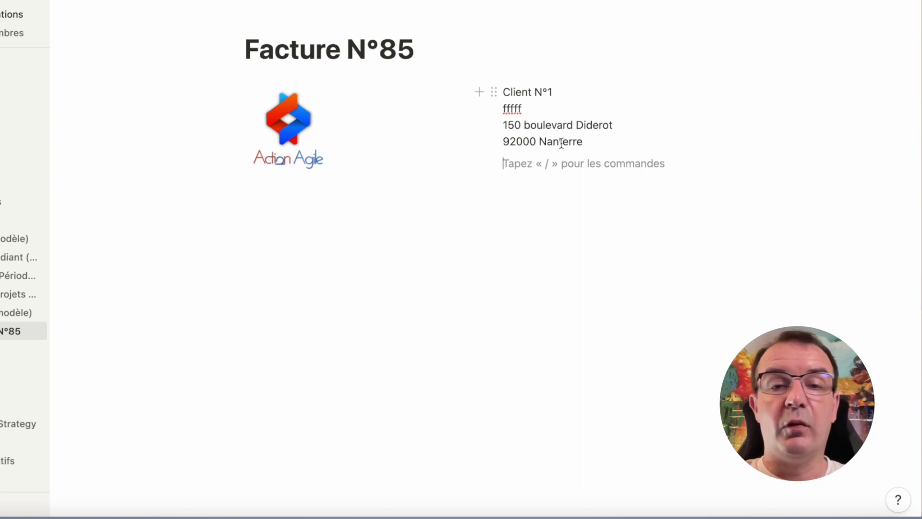
# Below the client address, type the Action Agile sender address on three lines.
pyautogui.click(341, 252)
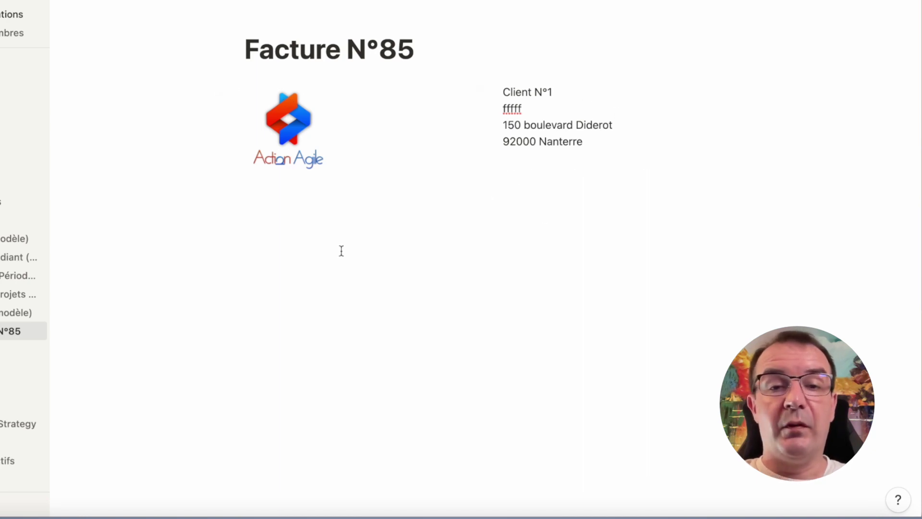
pyautogui.click(545, 184)
pyautogui.press('Return')
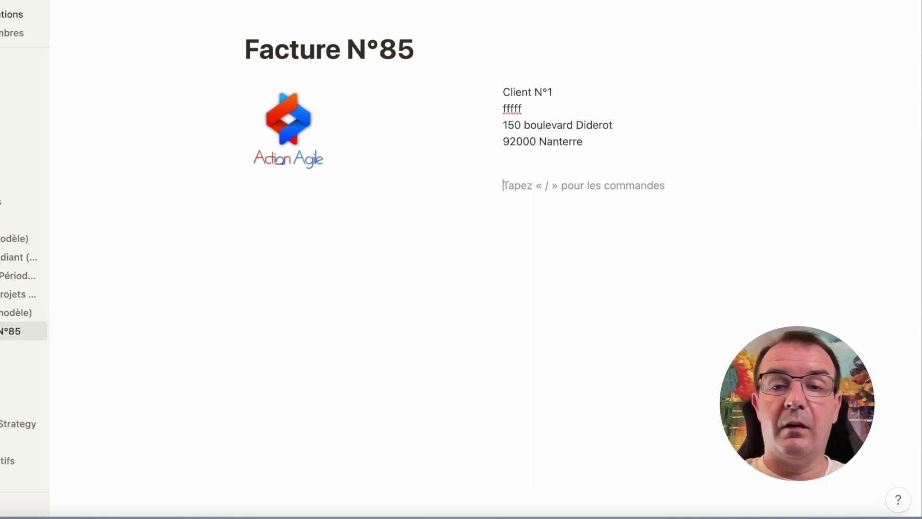
pyautogui.write('Action Agile')
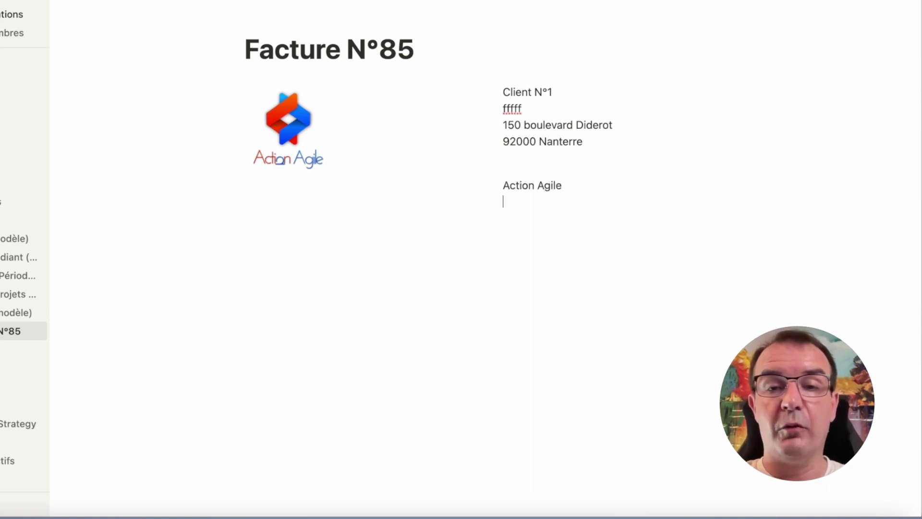
pyautogui.hotkey('shift', 'Return')
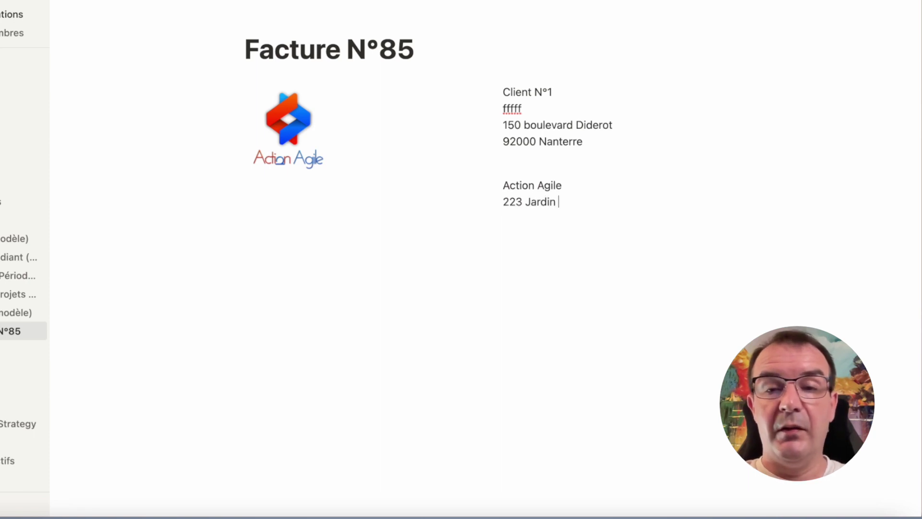
pyautogui.hotkey('shift', 'Return')
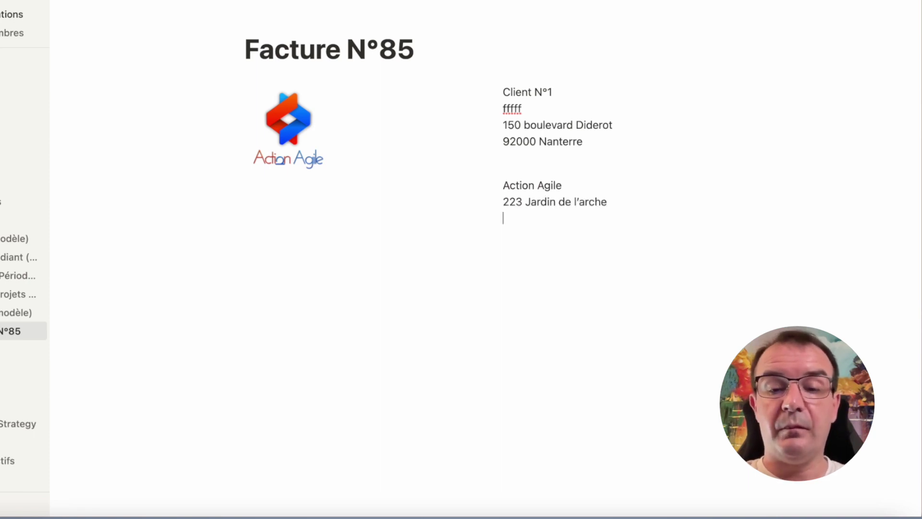
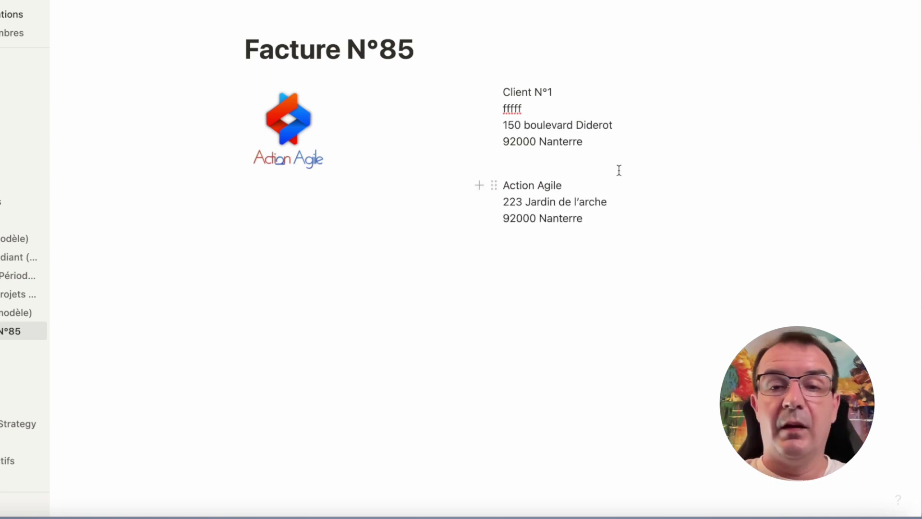
# Move the Action Agile address full-width below the logo and add an empty line after it.
pyautogui.moveTo(494, 184); pyautogui.dragTo(541, 254)
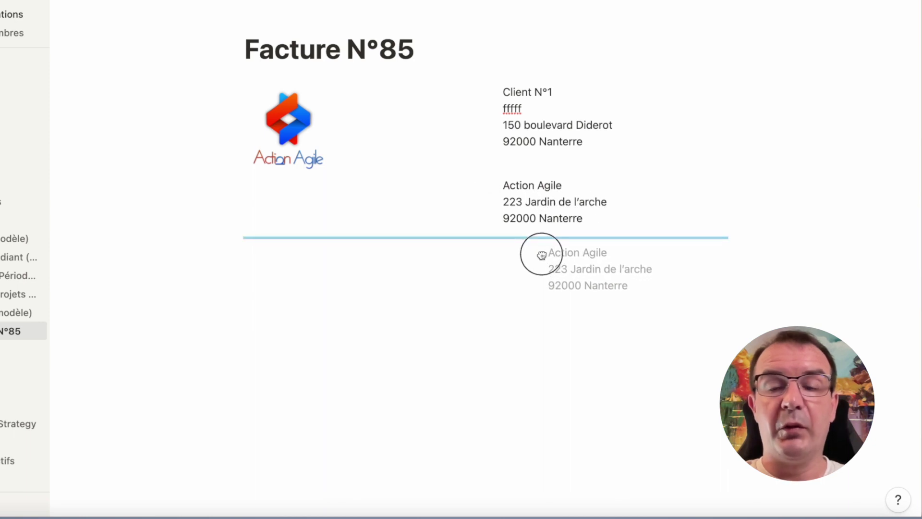
pyautogui.moveTo(541, 254); pyautogui.dragTo(541, 253)
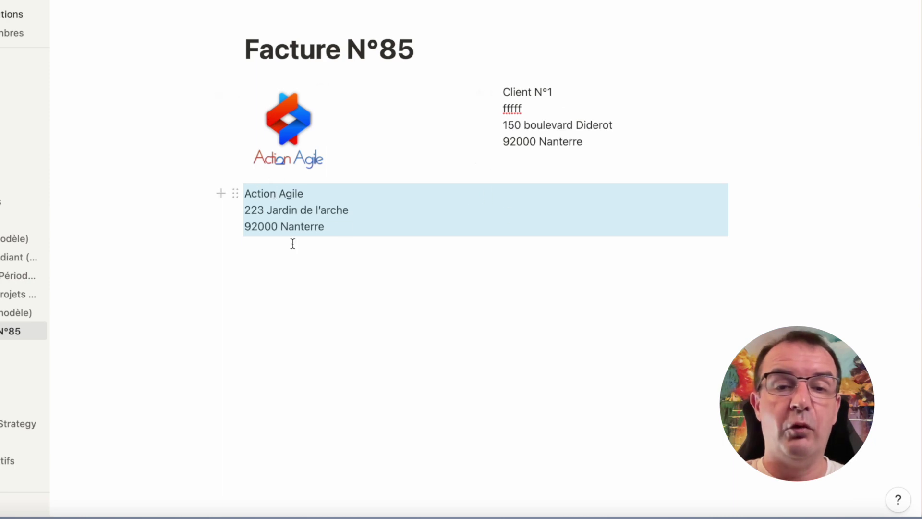
pyautogui.click(363, 300)
pyautogui.press('Return')
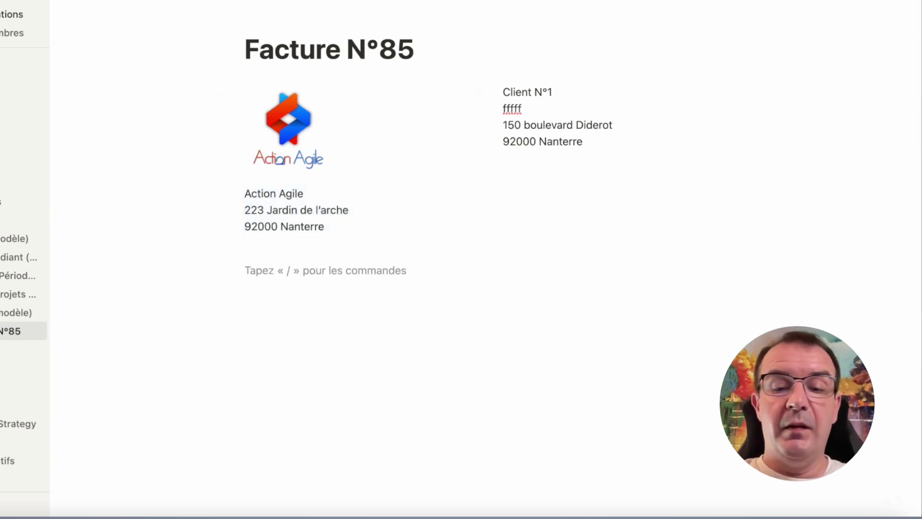
# Add a Mentions line, then turn a new empty block into an H3 heading.
pyautogui.write('Mentions')
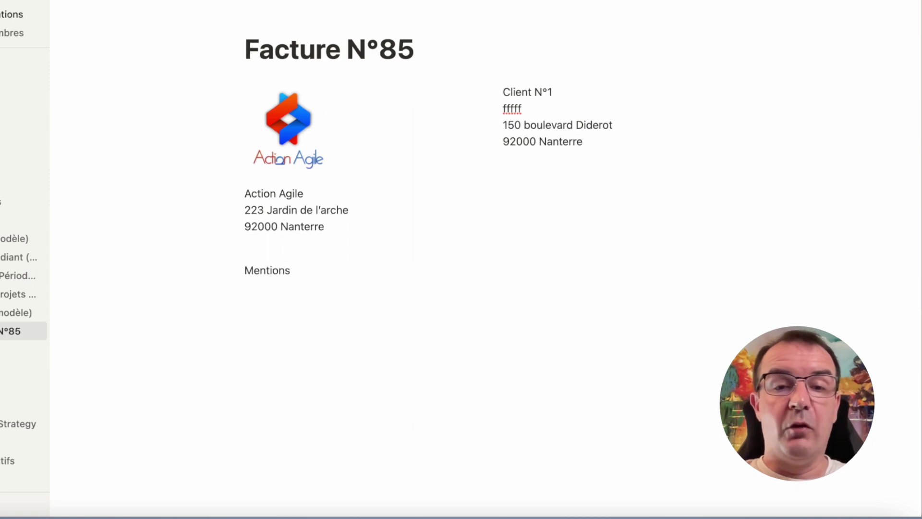
pyautogui.press('Return')
pyautogui.press('Return')
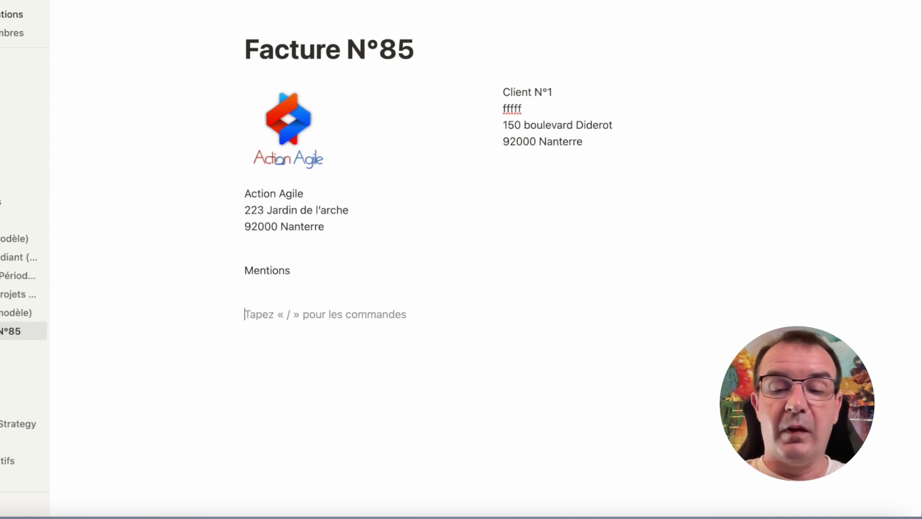
pyautogui.write('/H3')
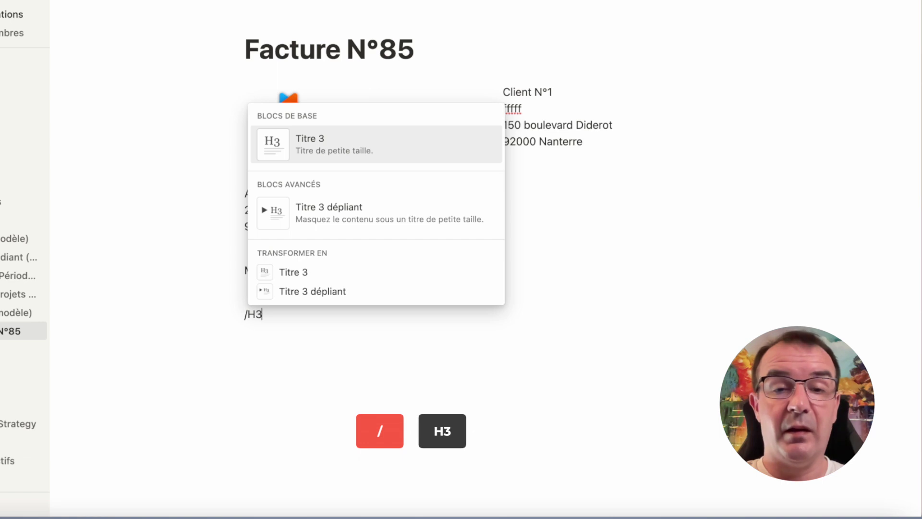
pyautogui.press('Return')
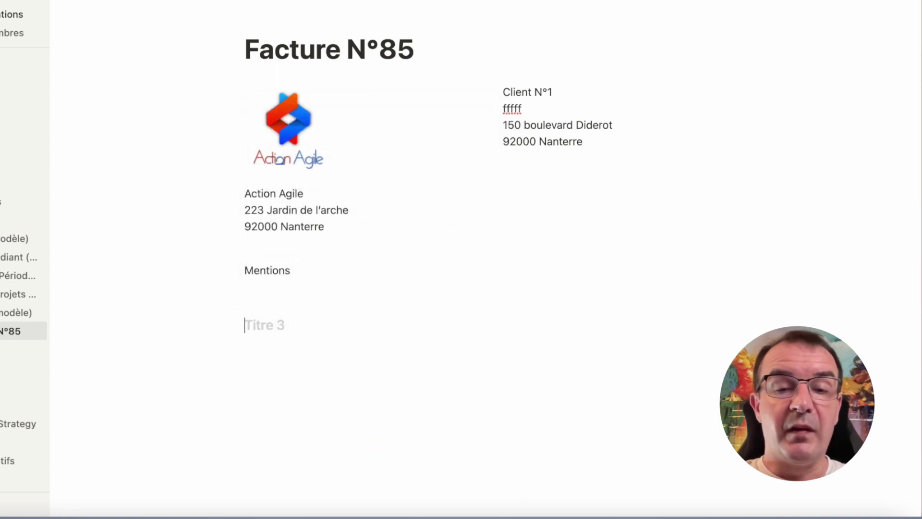
# Title the heading 'Lignes de facturation' and add a --- divider beneath it.
pyautogui.write('Lignes de facturation')
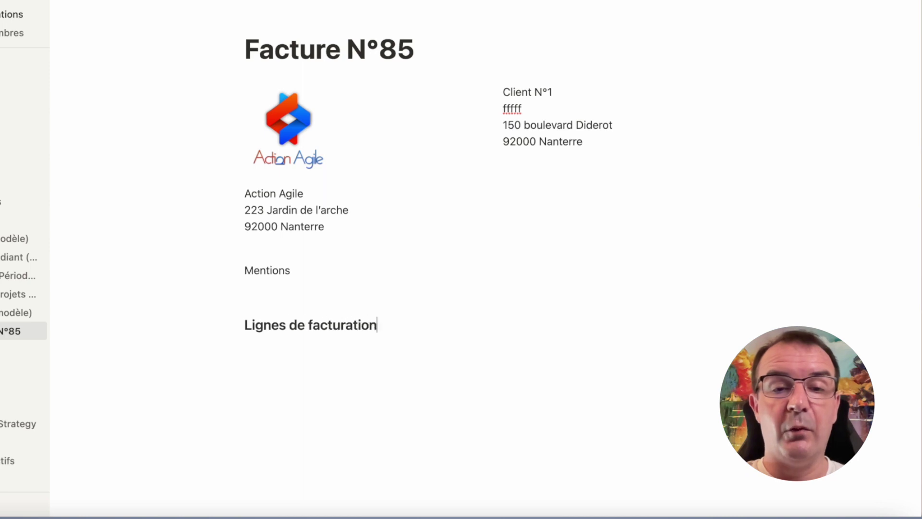
pyautogui.press('Return')
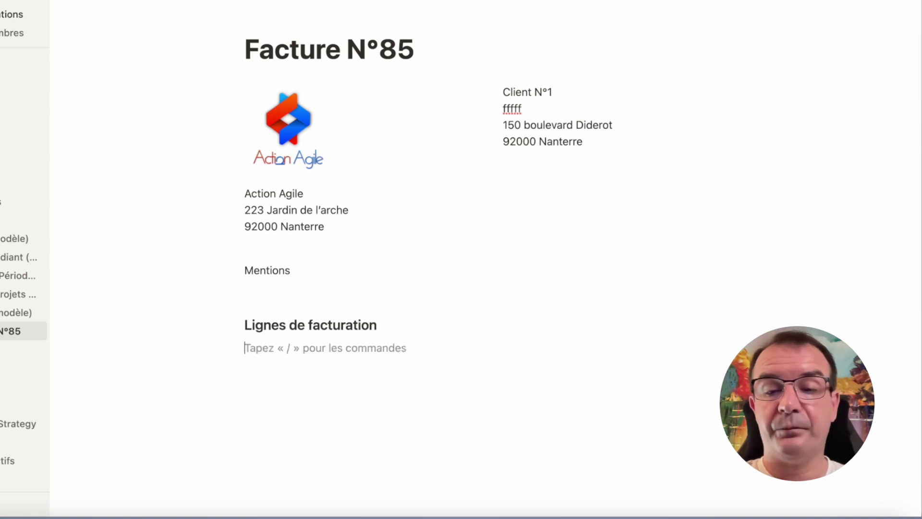
pyautogui.write('---')
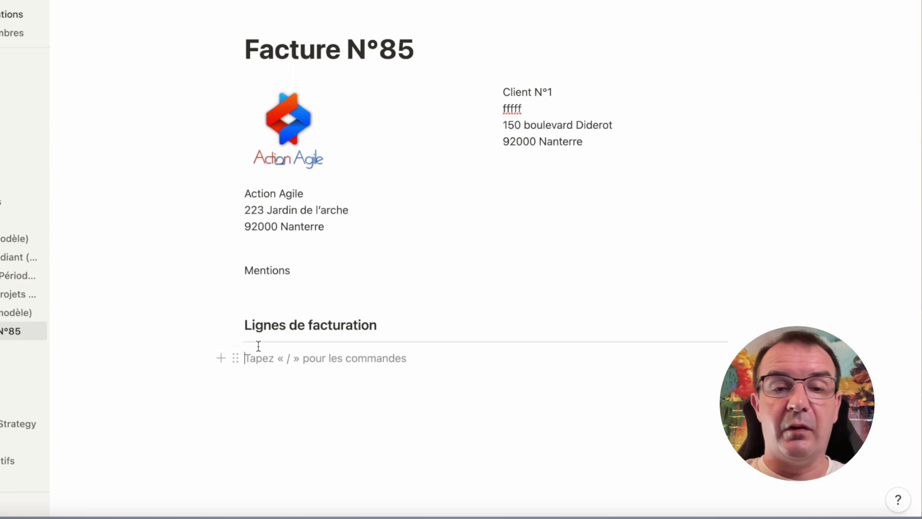
# Insert a table below the divider with headers Descriptif and PU (HT).
pyautogui.click(331, 359)
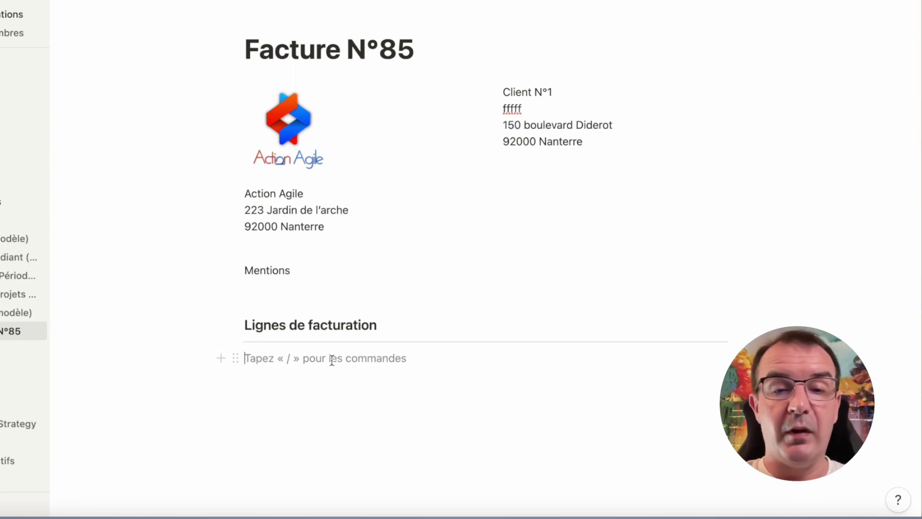
pyautogui.write('/table')
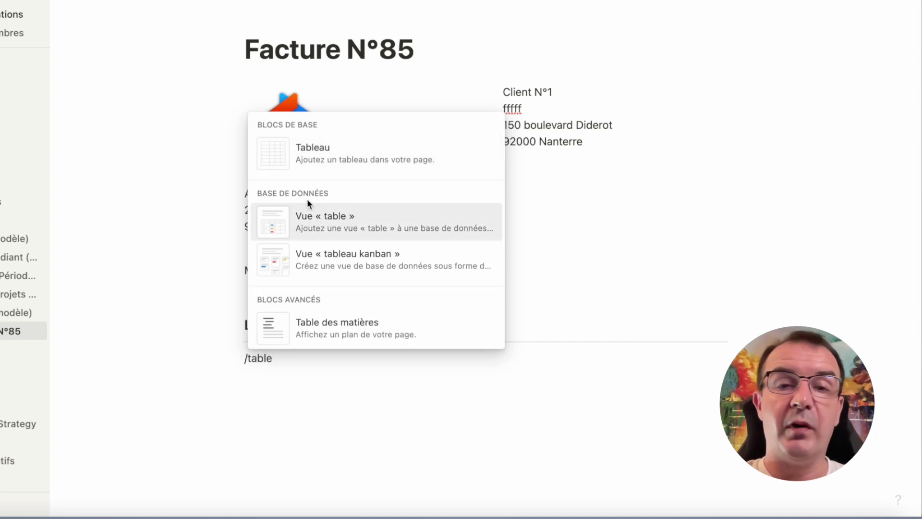
pyautogui.click(353, 154)
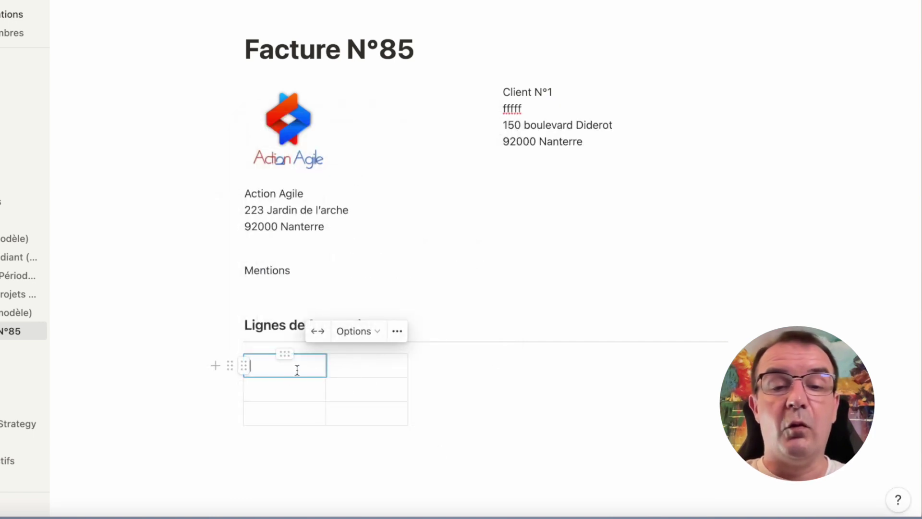
pyautogui.write('Descriptif')
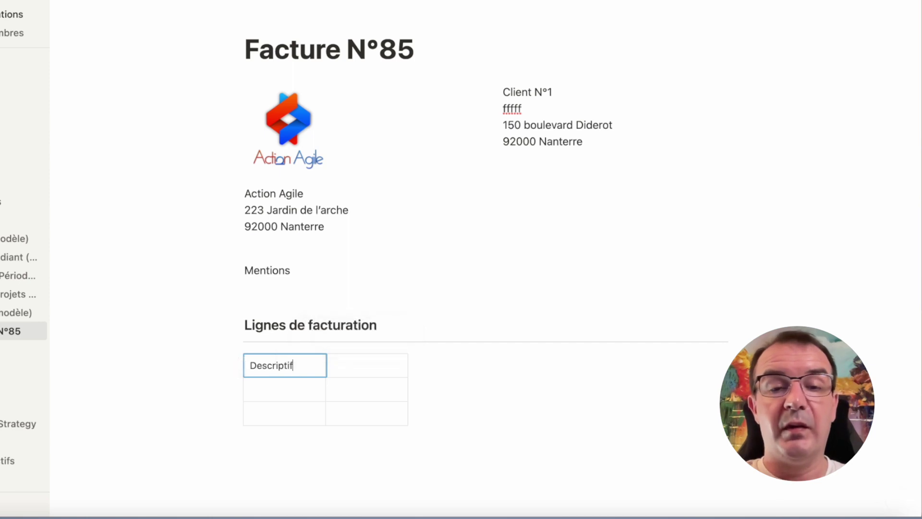
pyautogui.press('Tab')
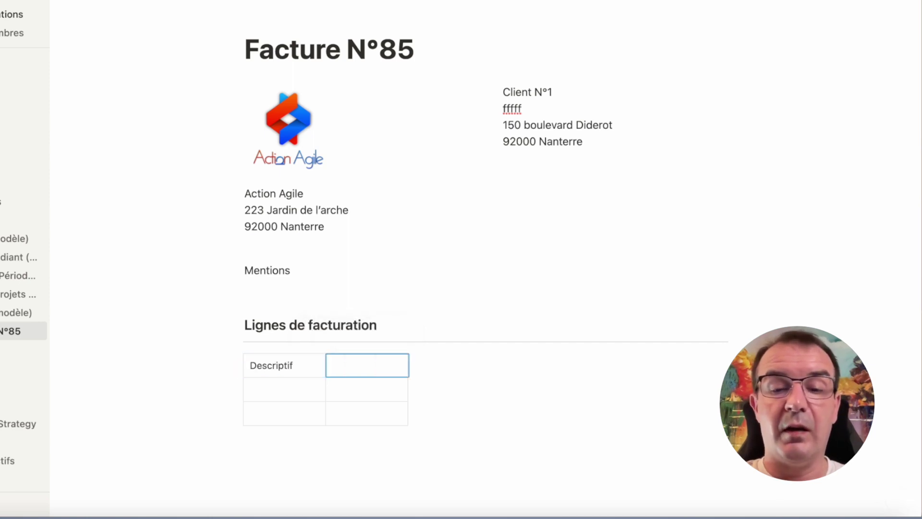
pyautogui.write('PU (HT')
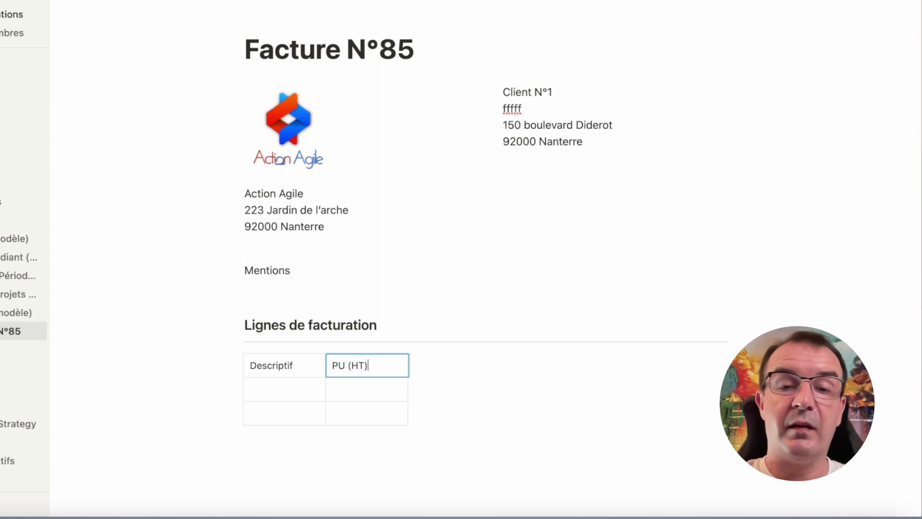
# Add third and fourth columns headed Qté and Tot.
pyautogui.click(414, 390)
pyautogui.click(451, 366)
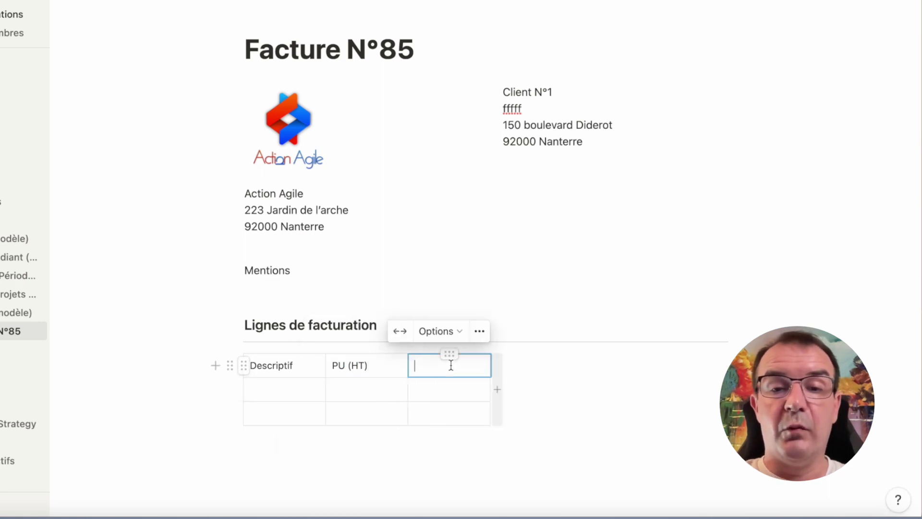
pyautogui.write('Qté')
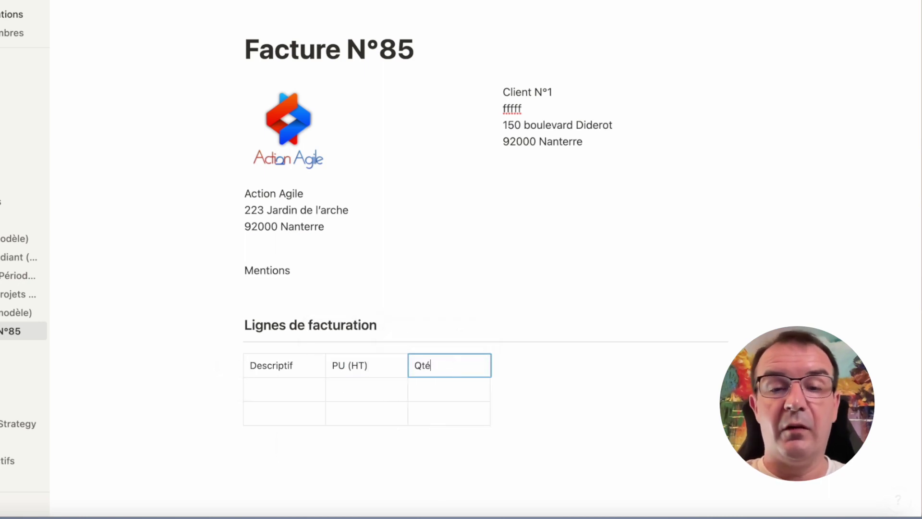
pyautogui.click(498, 391)
pyautogui.click(532, 366)
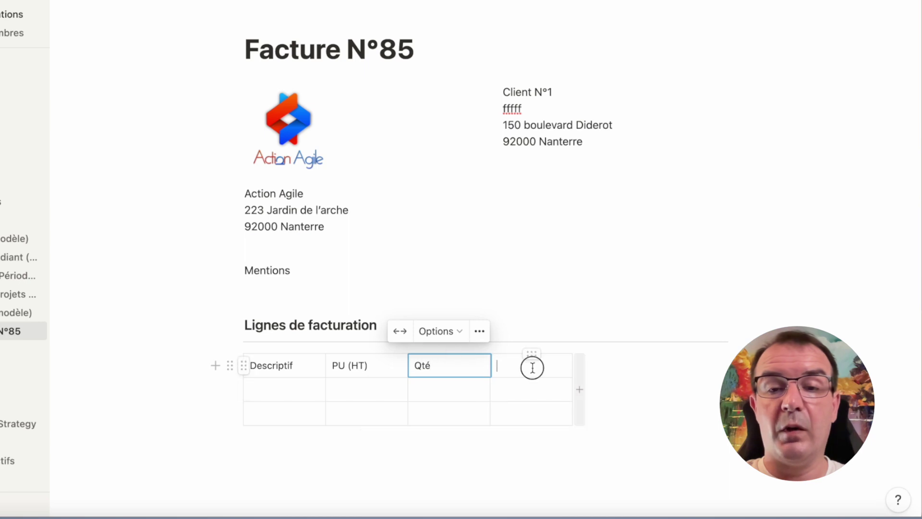
pyautogui.write('Total TTC')
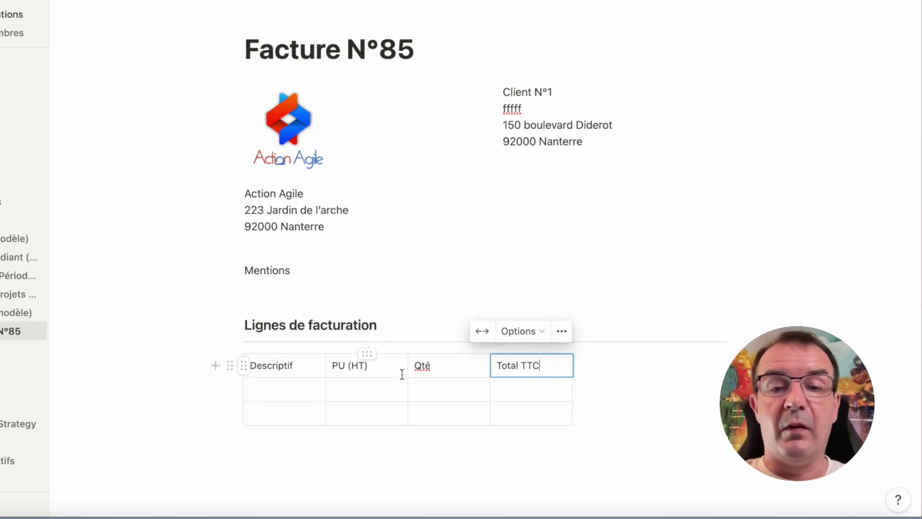
pyautogui.click(365, 388)
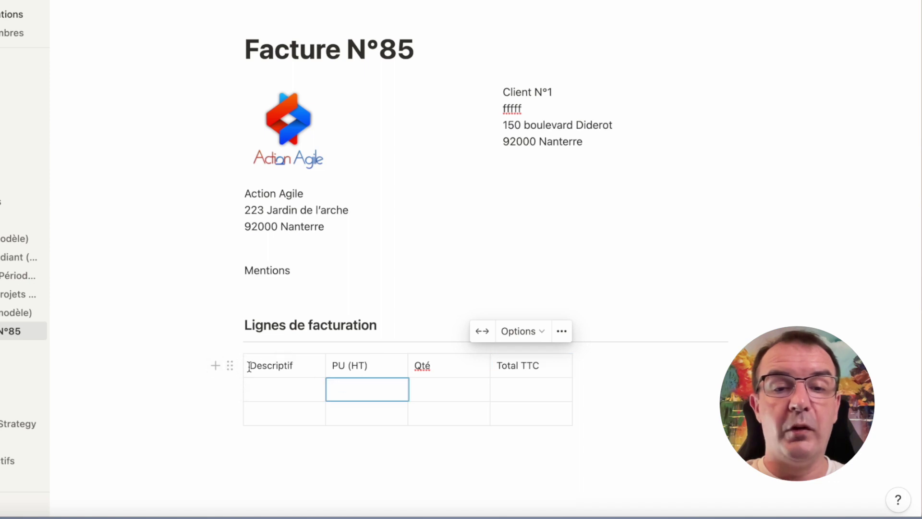
# Make the table's first row a shaded header row and widen the Descriptif column.
pyautogui.click(267, 366)
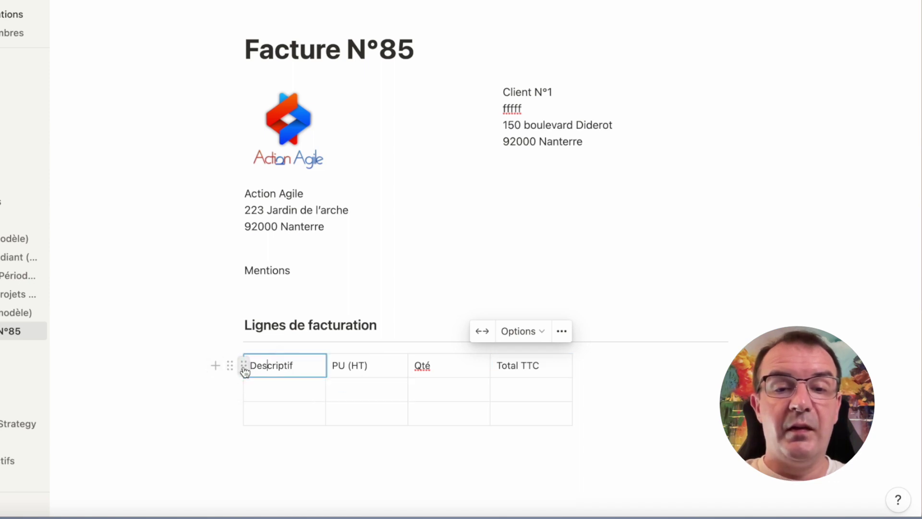
pyautogui.click(244, 366)
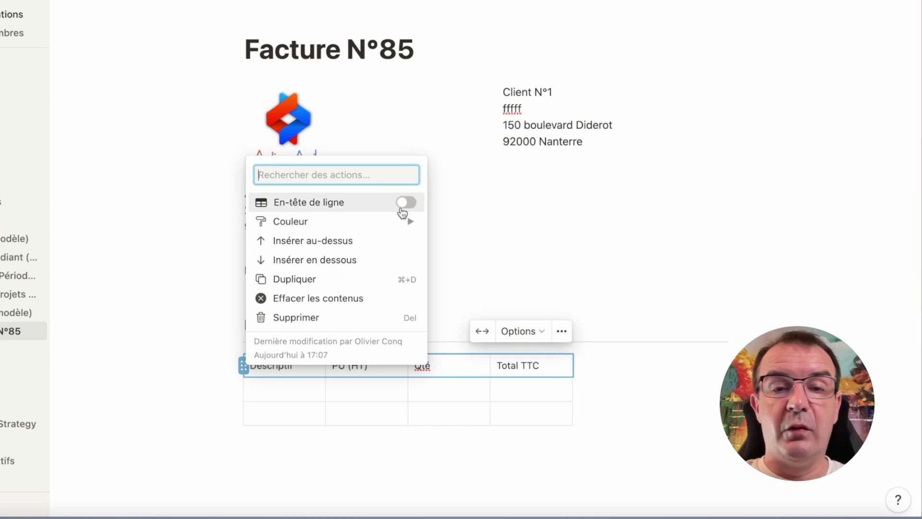
pyautogui.click(405, 213)
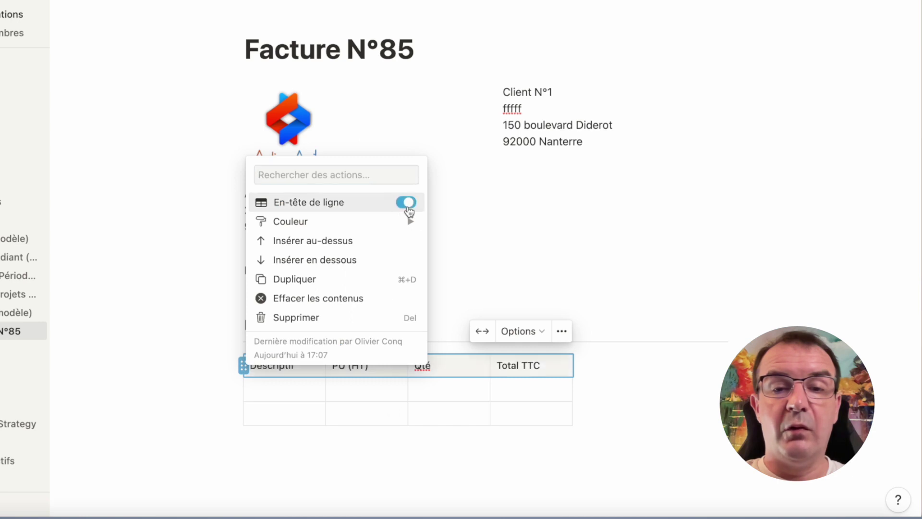
pyautogui.click(673, 393)
pyautogui.moveTo(326, 369); pyautogui.dragTo(475, 368)
# Fill the first billing line with Prestation de service, 100 and 500.
pyautogui.click(377, 390)
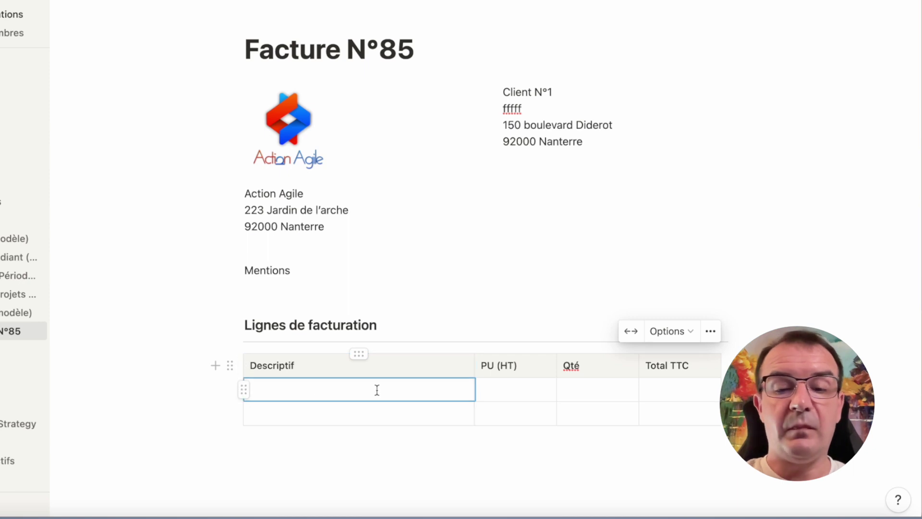
pyautogui.write('Prestation de serv')
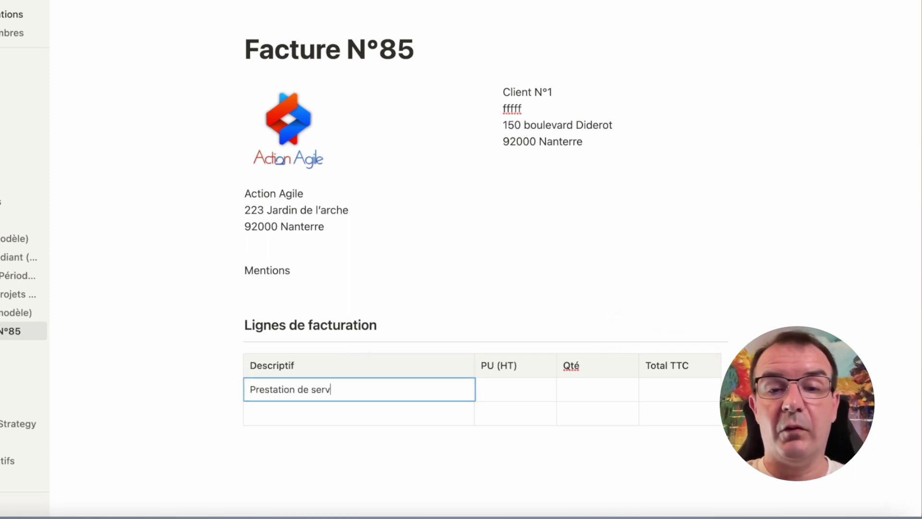
pyautogui.write('ice')
pyautogui.press('Tab')
pyautogui.write('100')
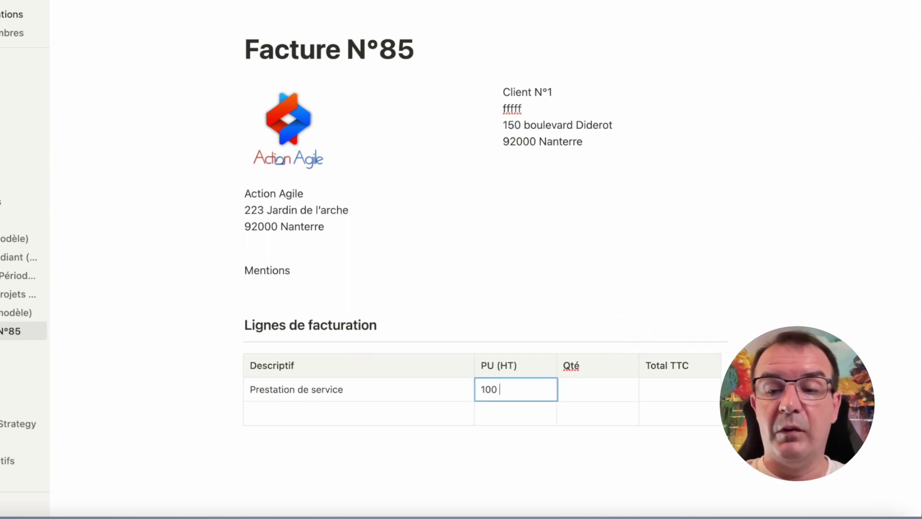
pyautogui.press('Tab')
pyautogui.press('Tab')
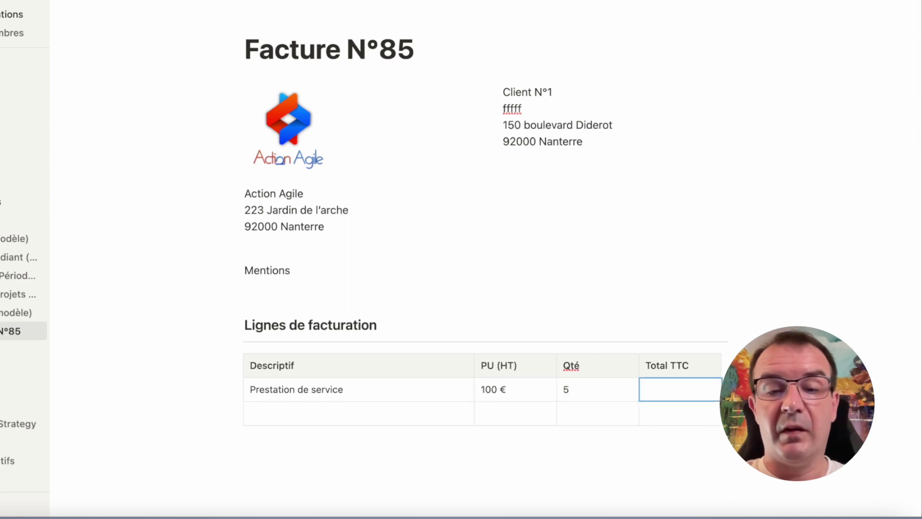
pyautogui.write('500 €')
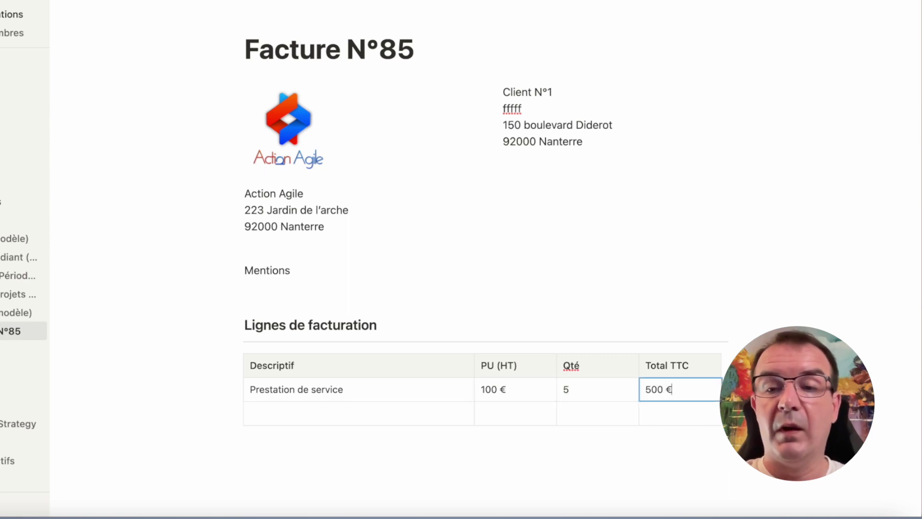
pyautogui.click(384, 448)
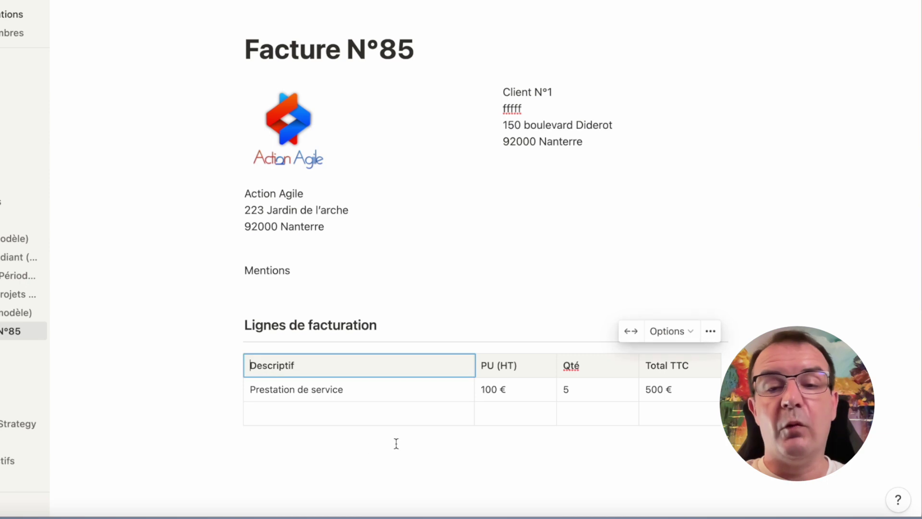
# Delete the empty third row of the billing table and add an empty block below it.
pyautogui.click(298, 422)
pyautogui.click(244, 413)
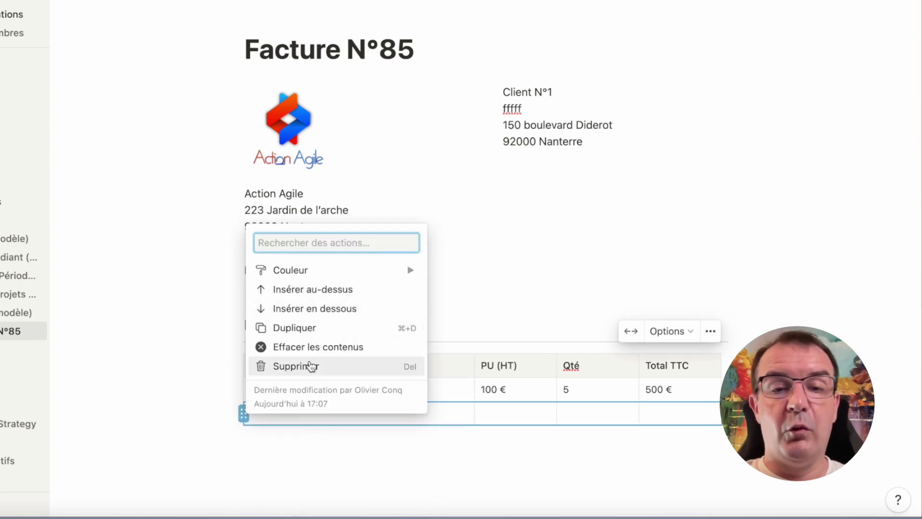
pyautogui.click(310, 364)
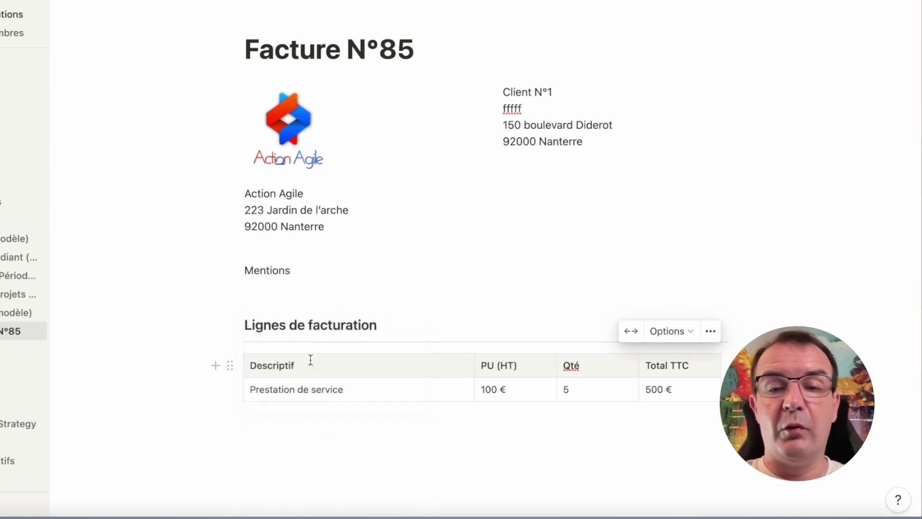
pyautogui.click(471, 457)
pyautogui.click(324, 395)
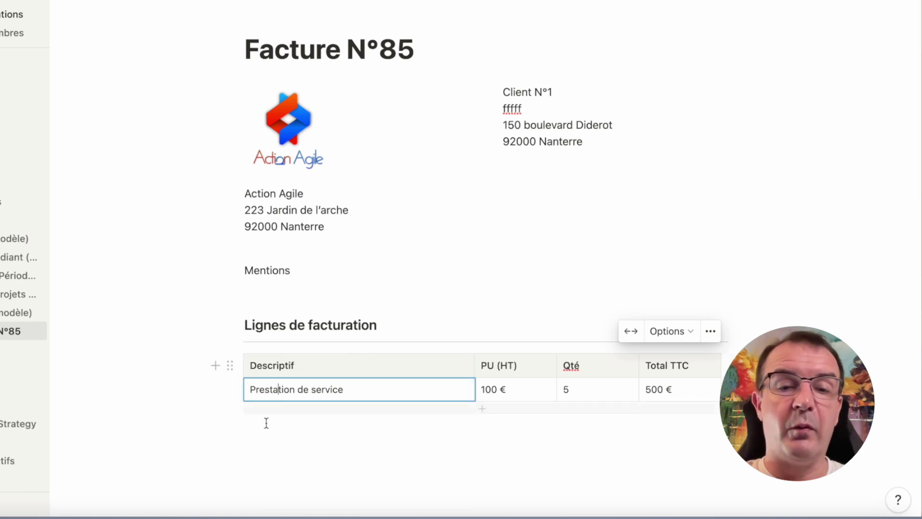
pyautogui.click(215, 370)
pyautogui.click(348, 439)
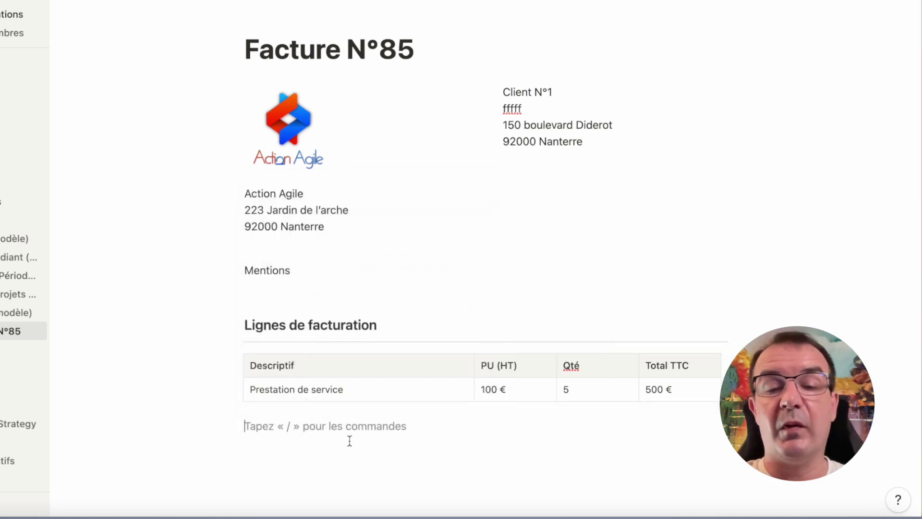
# Add Mentions légales, RIB and Etc... lines under the table.
pyautogui.press('Return')
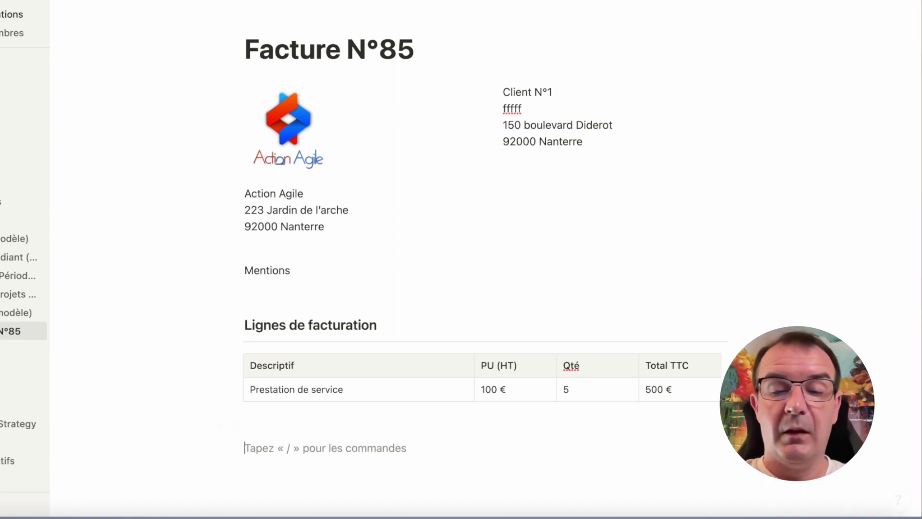
pyautogui.write('Mentions légales')
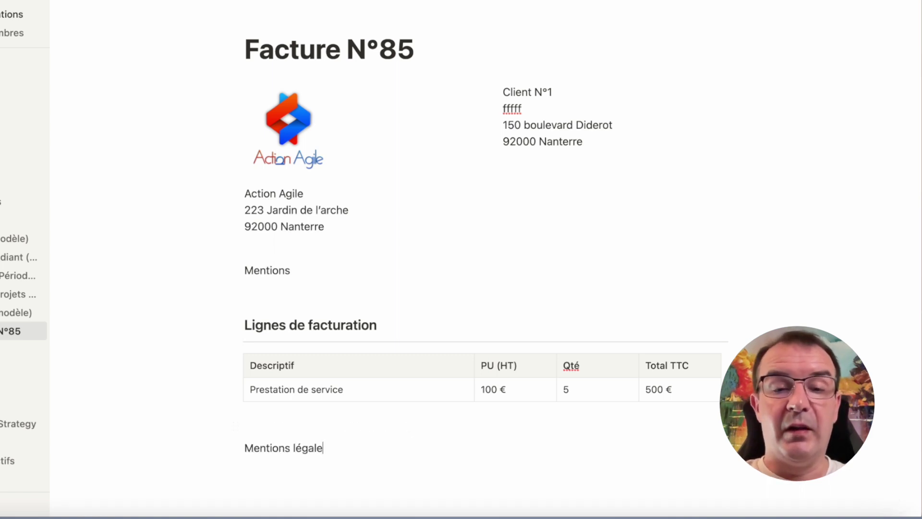
pyautogui.press('Return')
pyautogui.write('RIB')
pyautogui.press('Return')
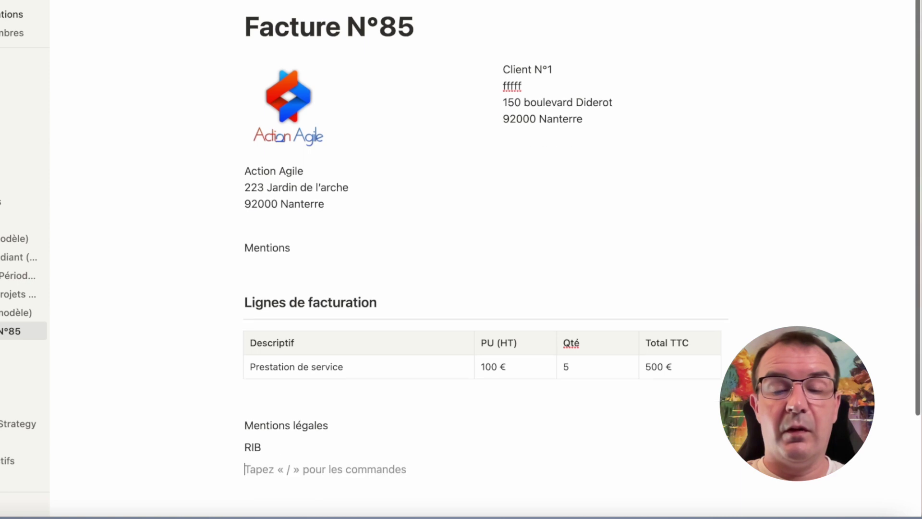
pyautogui.write('Etc...')
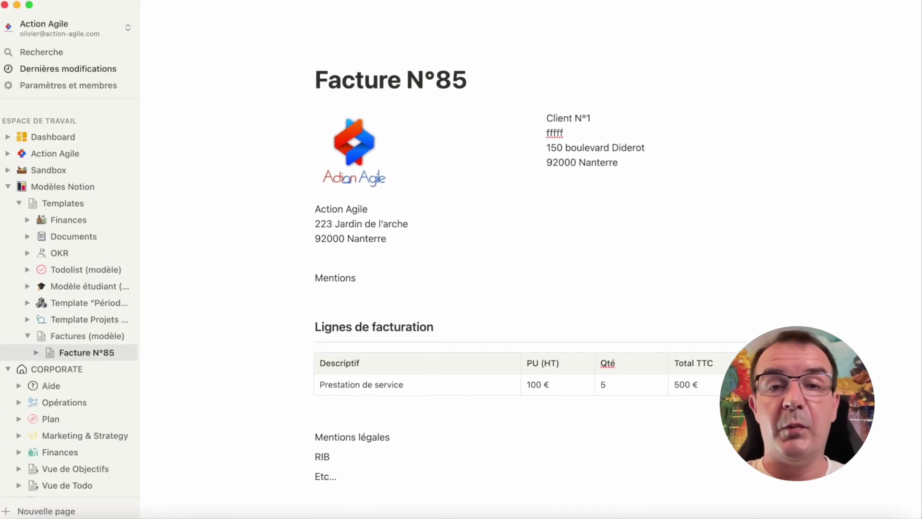
# Export the invoice page as a PDF with scale set to 70%.
pyautogui.click(905, 6)
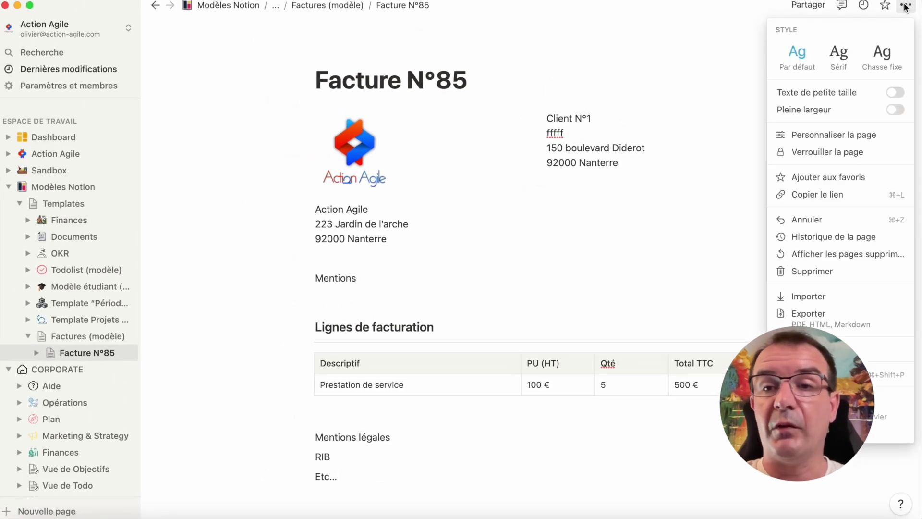
pyautogui.click(819, 315)
pyautogui.doubleClick(535, 255)
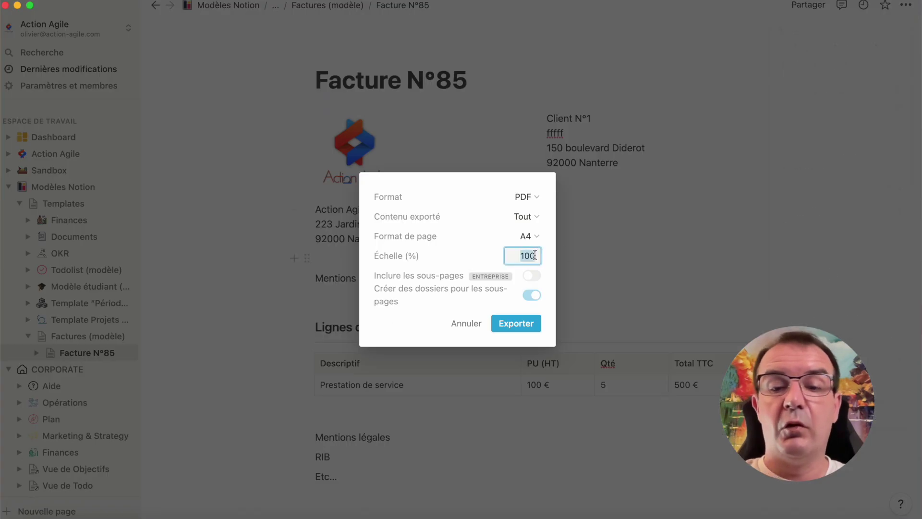
pyautogui.write('70')
pyautogui.press('Return')
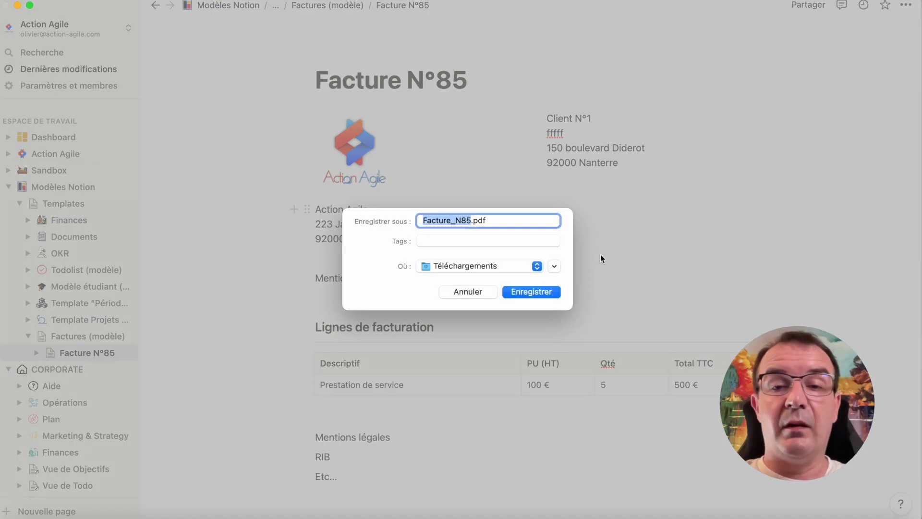
# Save the PDF over the existing Facture_N85.pdf and open it from Downloads.
pyautogui.click(538, 294)
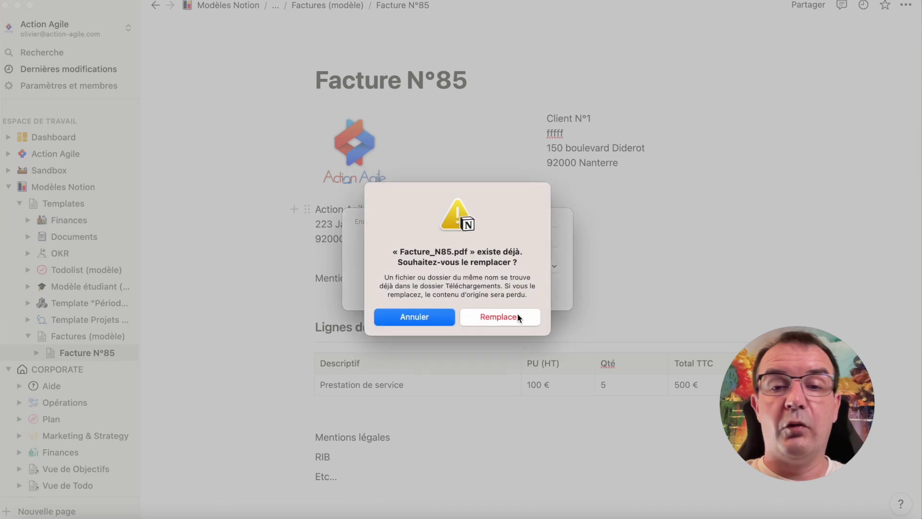
pyautogui.click(520, 315)
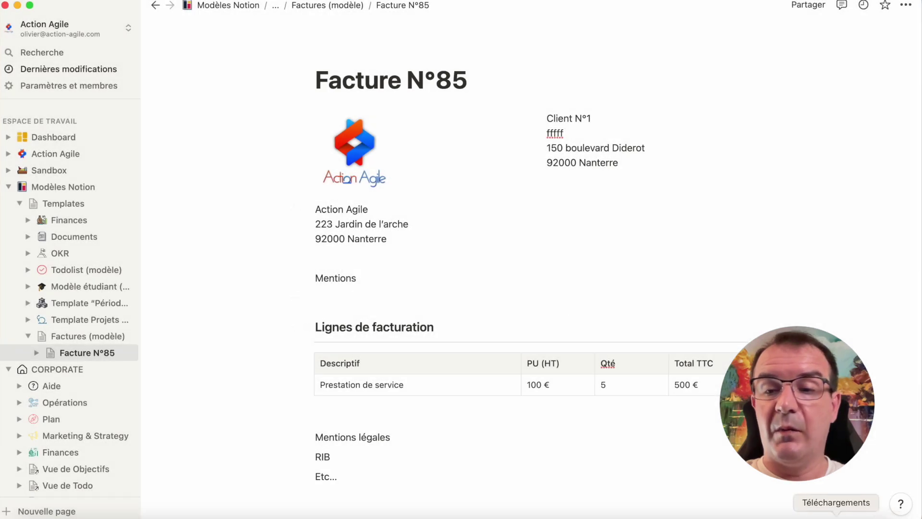
pyautogui.click(834, 513)
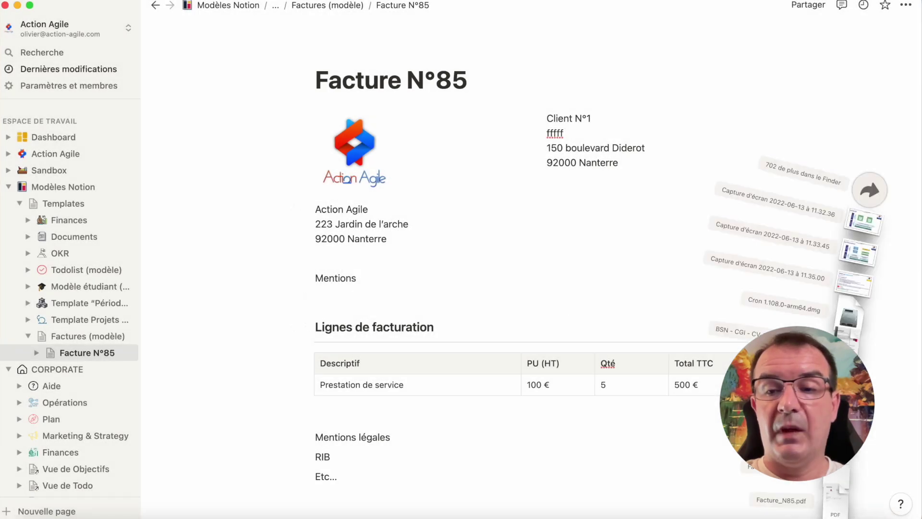
pyautogui.click(838, 487)
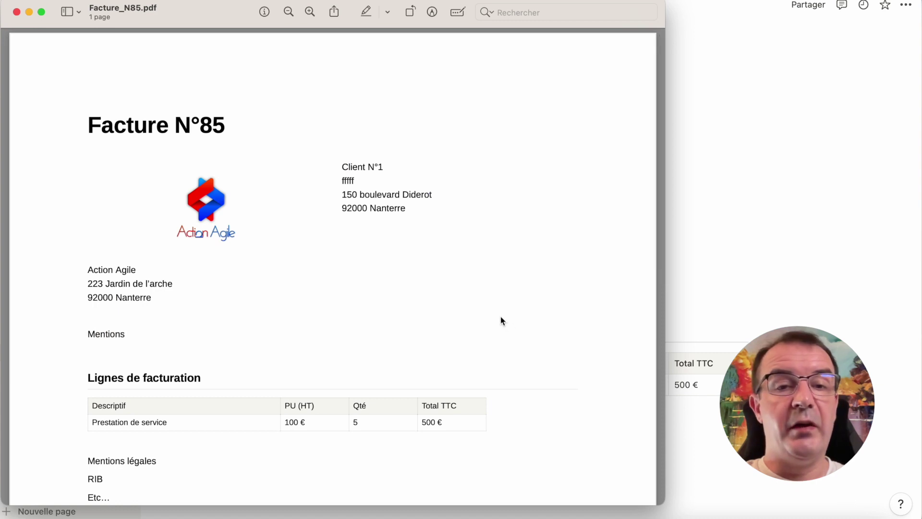
# Scroll through the one-page Facture_N85.pdf in Preview, then close it.
pyautogui.scroll(-3, 501, 316)
pyautogui.scroll(3, 502, 317)
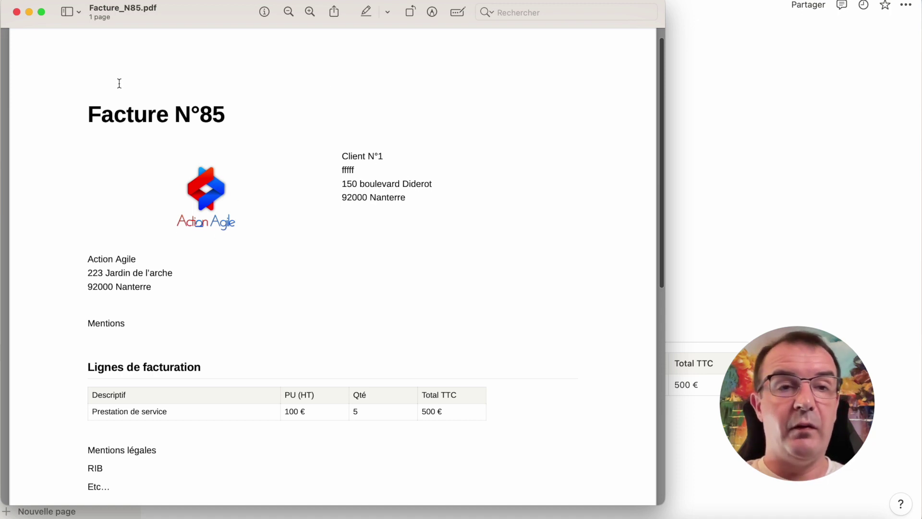
pyautogui.click(18, 12)
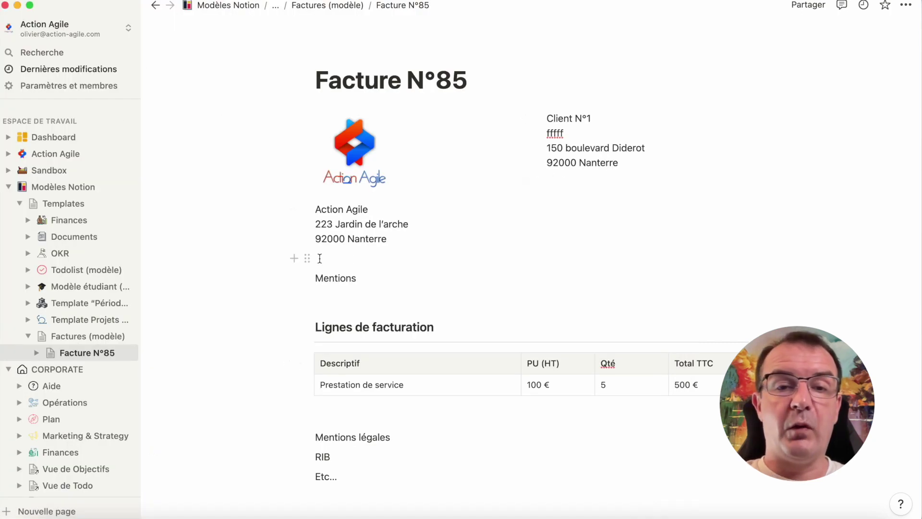
# Move the empty block into the header as a middle spacer column, shrink the logo, widen the client address column.
pyautogui.click(349, 260)
pyautogui.moveTo(307, 259); pyautogui.dragTo(486, 171)
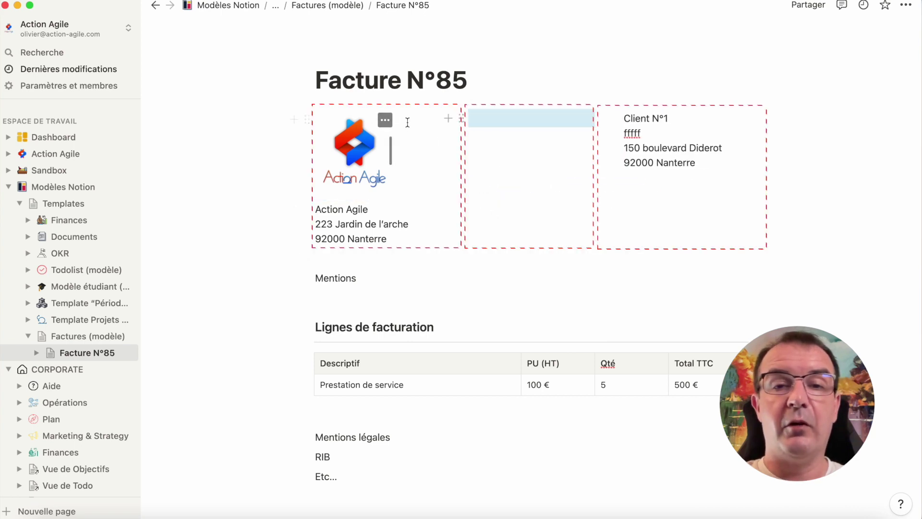
pyautogui.moveTo(453, 151); pyautogui.dragTo(403, 148)
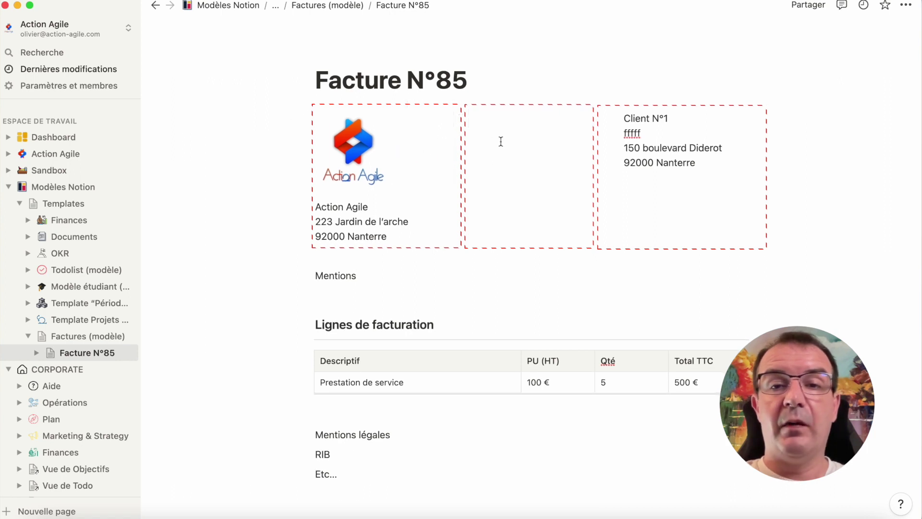
pyautogui.moveTo(610, 148); pyautogui.dragTo(576, 148)
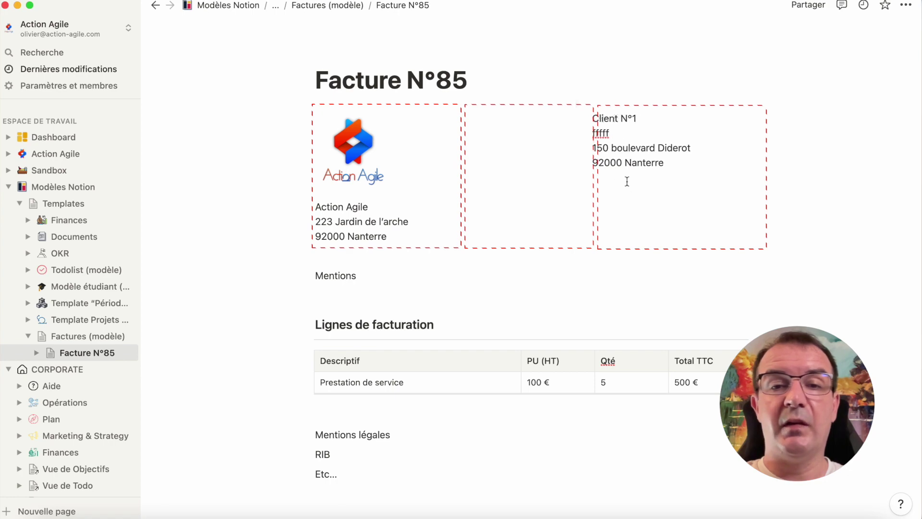
pyautogui.click(905, 5)
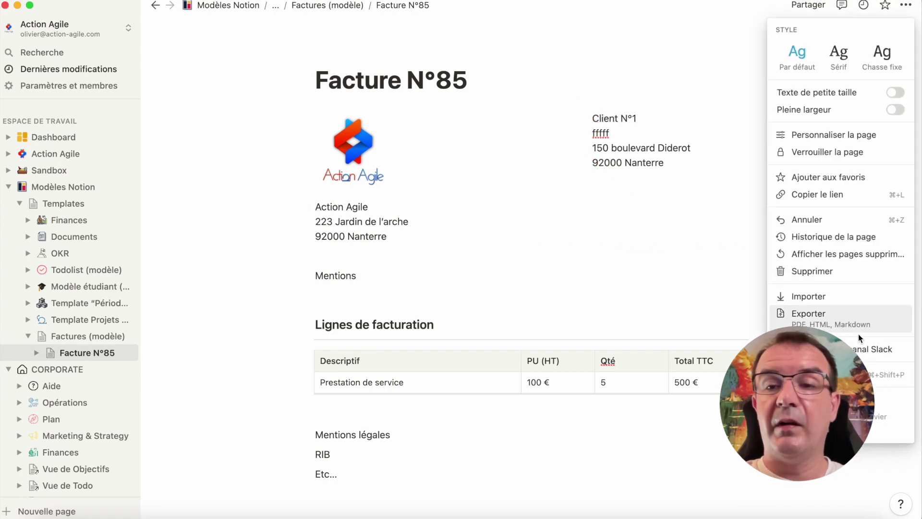
# Export the reworked invoice as a PDF at 70% scale.
pyautogui.click(820, 319)
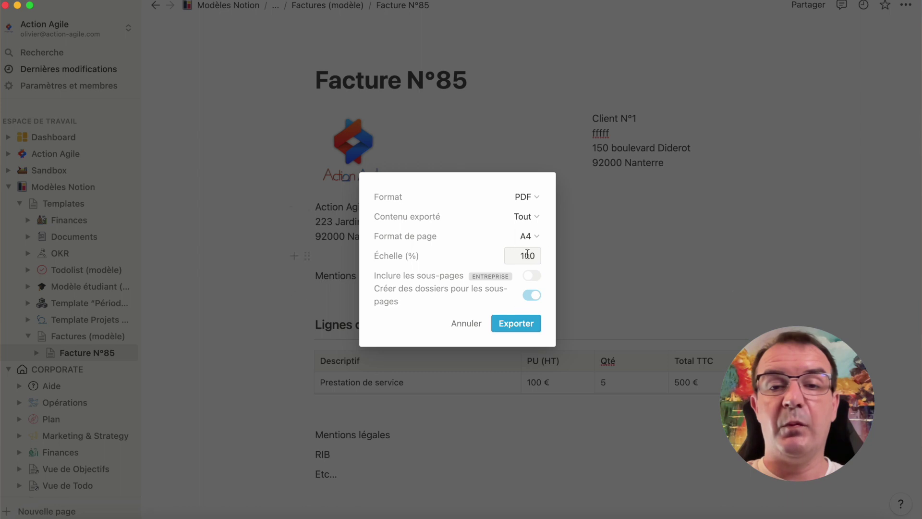
pyautogui.doubleClick(527, 256)
pyautogui.write('70')
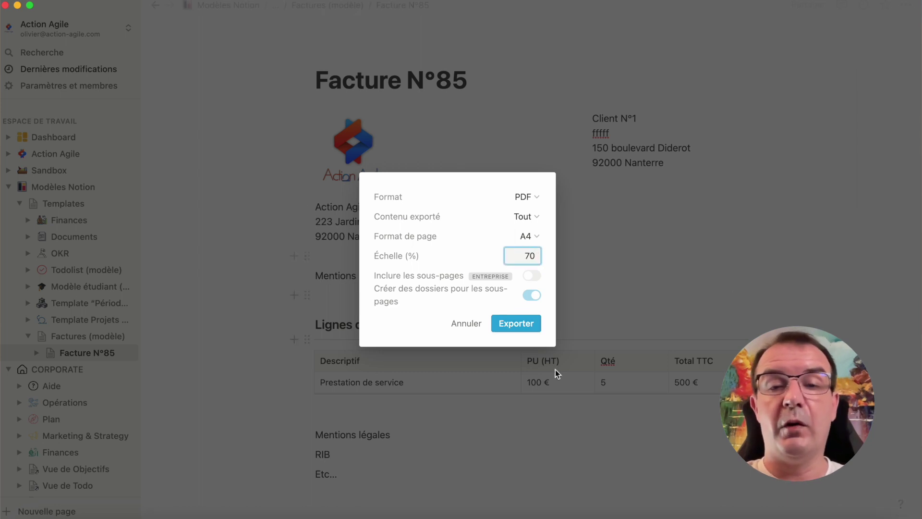
pyautogui.click(521, 323)
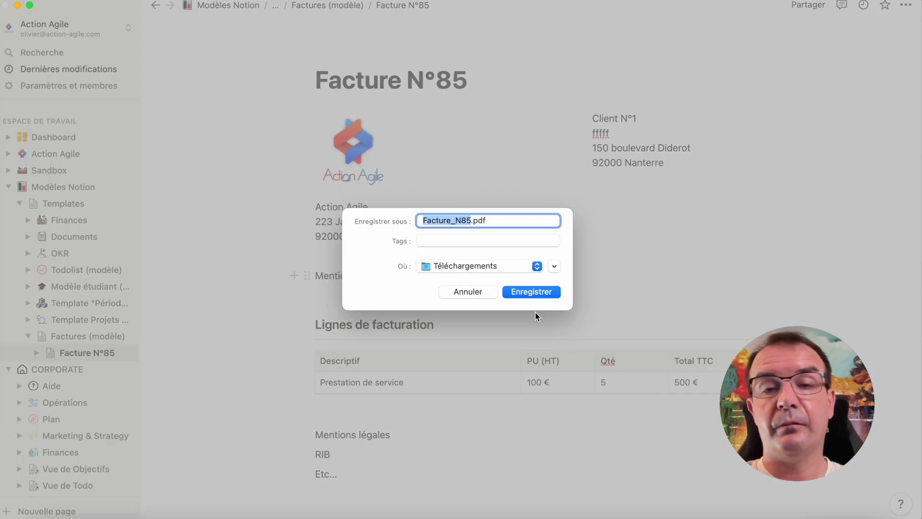
# Replace Facture_N85.pdf in Téléchargements and open the new file from Downloads.
pyautogui.click(538, 292)
pyautogui.click(514, 318)
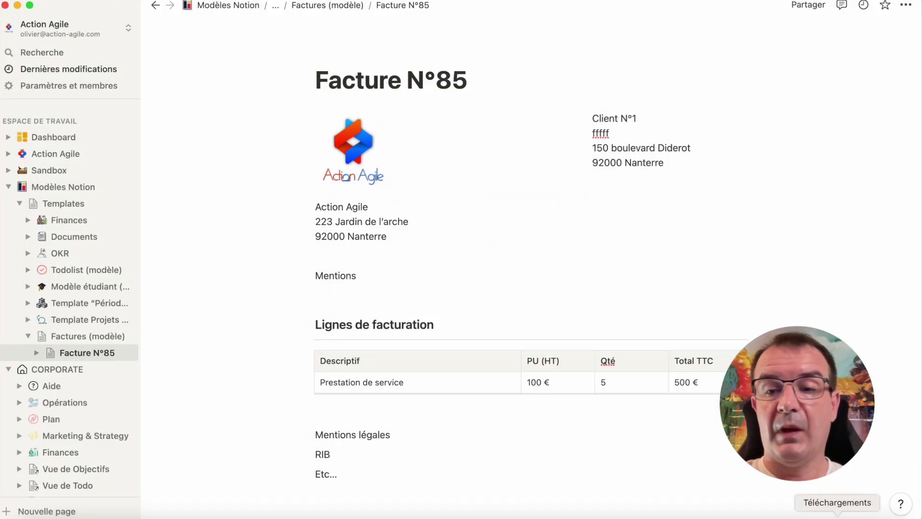
pyautogui.click(812, 510)
pyautogui.click(833, 491)
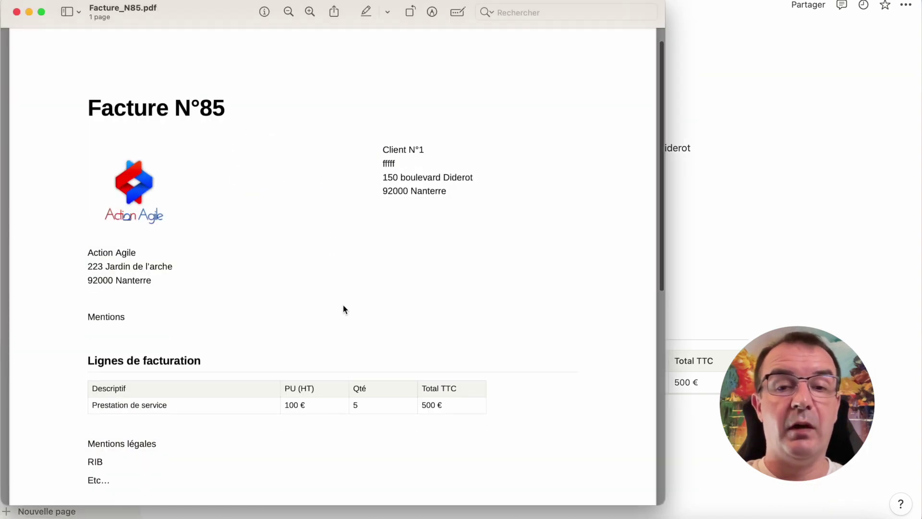
pyautogui.scroll(-5, 344, 309)
pyautogui.scroll(-3, 445, 284)
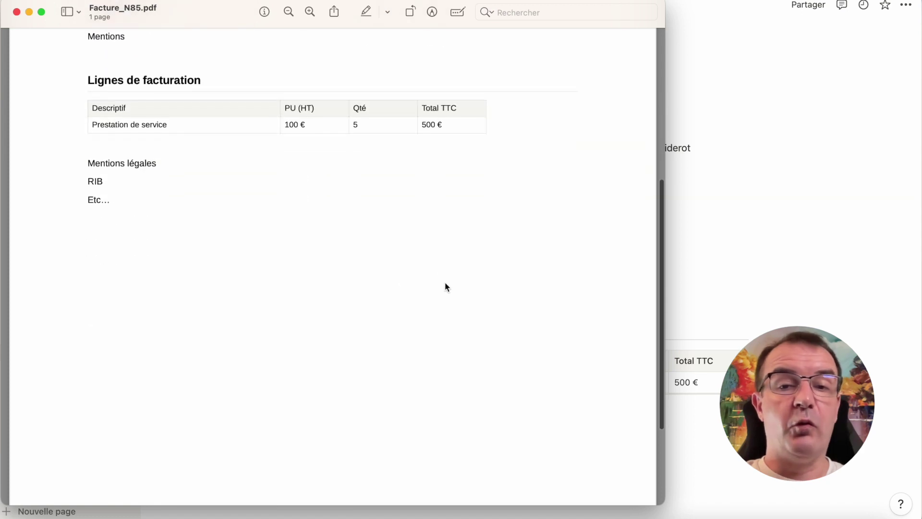
pyautogui.scroll(7, 445, 283)
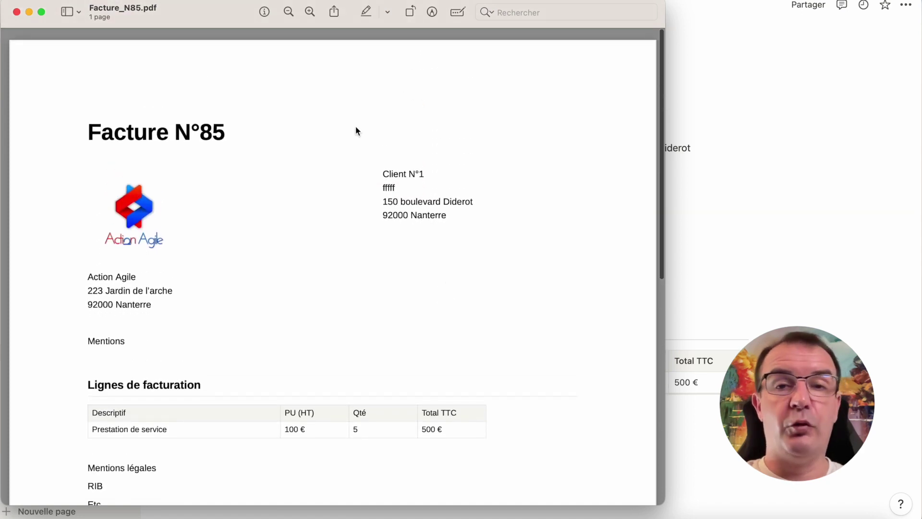